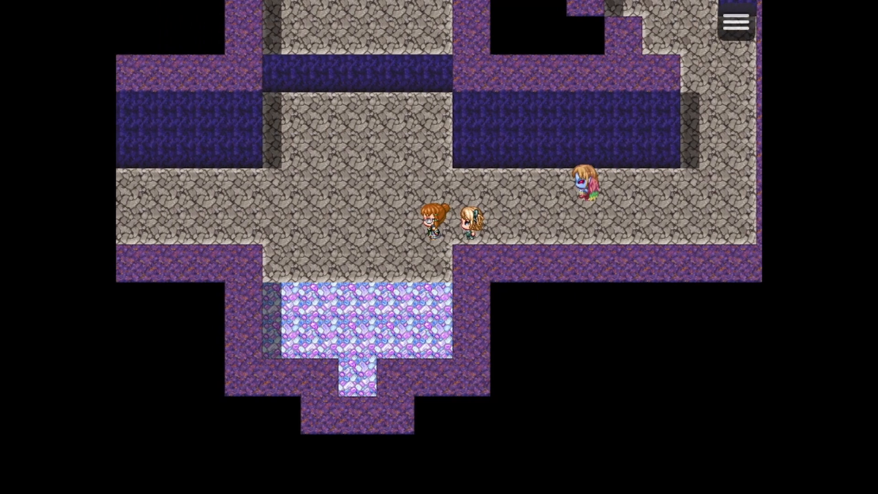
# Step: Lead the party away from the foe in the playtest, down onto the crystal-floored safe area
pyautogui.press('Right')
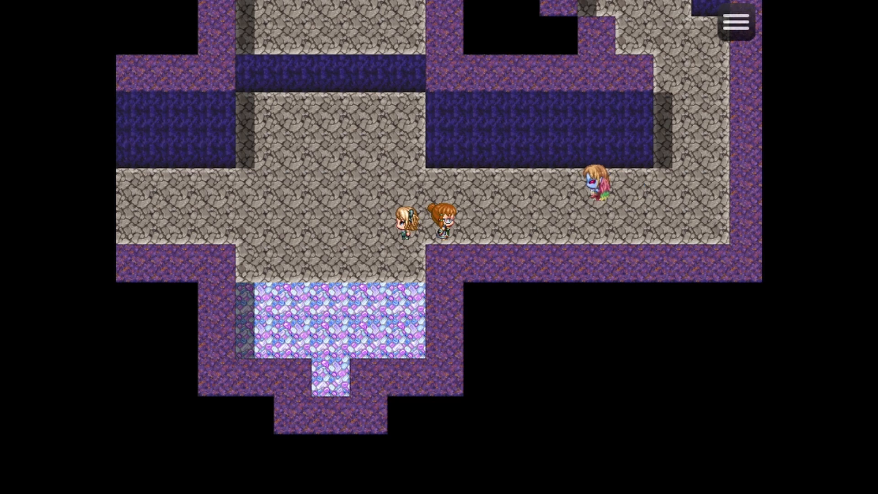
pyautogui.press('Left')
pyautogui.press('Left')
pyautogui.press('Down')
pyautogui.press('Down')
pyautogui.press('Down')
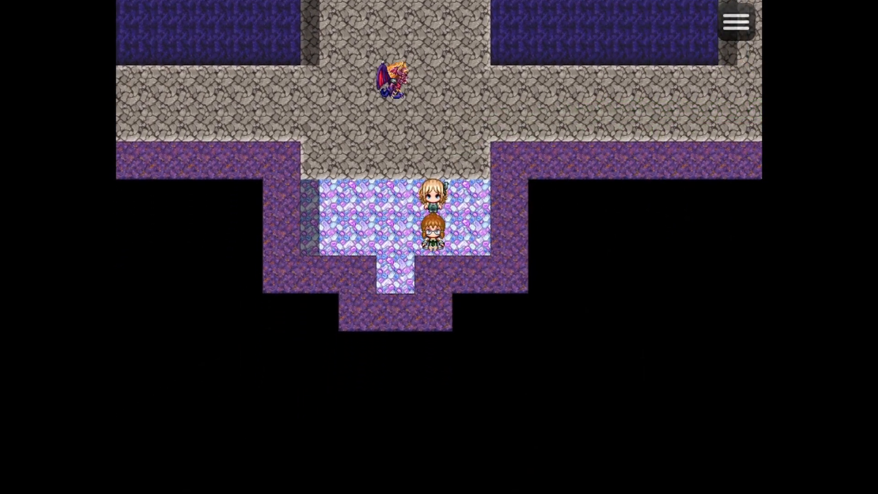
# Step: Walk the party up onto the stone floor near the foe and back onto the crystal floor to test its reaction
pyautogui.press('Left')
pyautogui.press('Left')
pyautogui.press('Up')
pyautogui.press('Up')
pyautogui.press('Up')
pyautogui.press('Up')
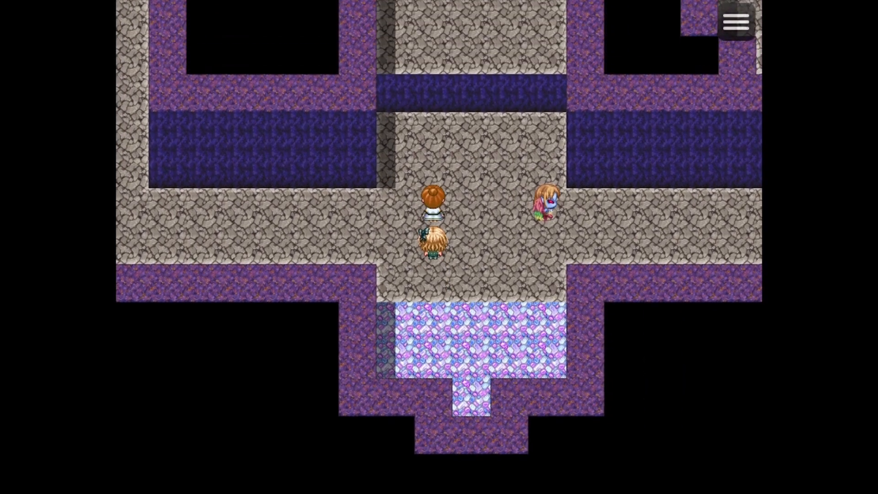
pyautogui.press('Down')
pyautogui.press('Down')
pyautogui.press('Down')
pyautogui.press('Down')
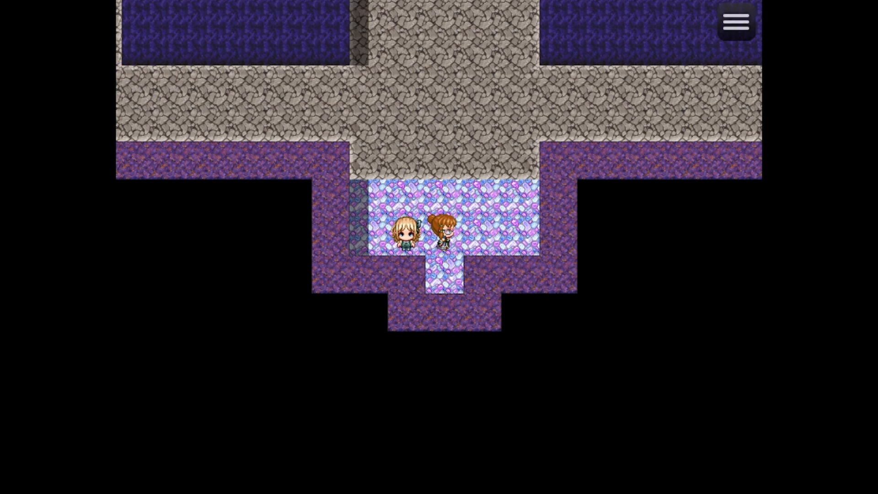
# Step: Test leaving the crystal floor once more, and close the playtest to return to the editor
pyautogui.press('Up')
pyautogui.press('Up')
pyautogui.press('Up')
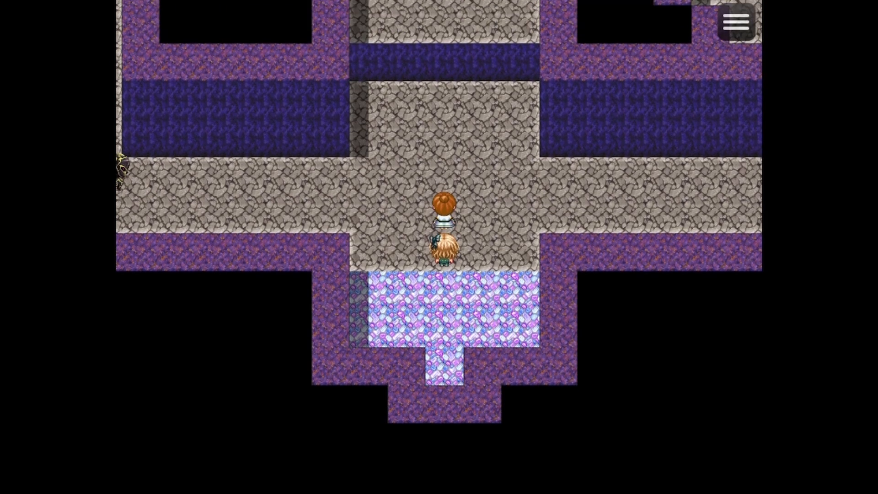
pyautogui.press('Left')
pyautogui.press('Left')
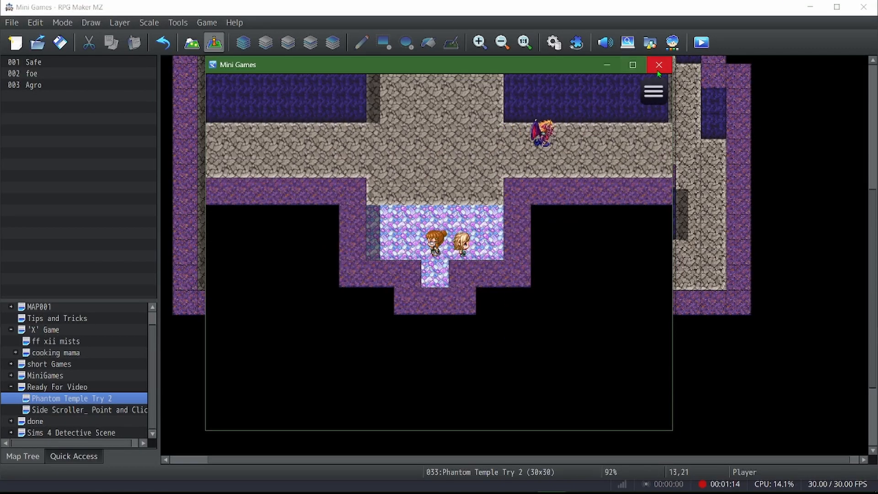
pyautogui.click(660, 66)
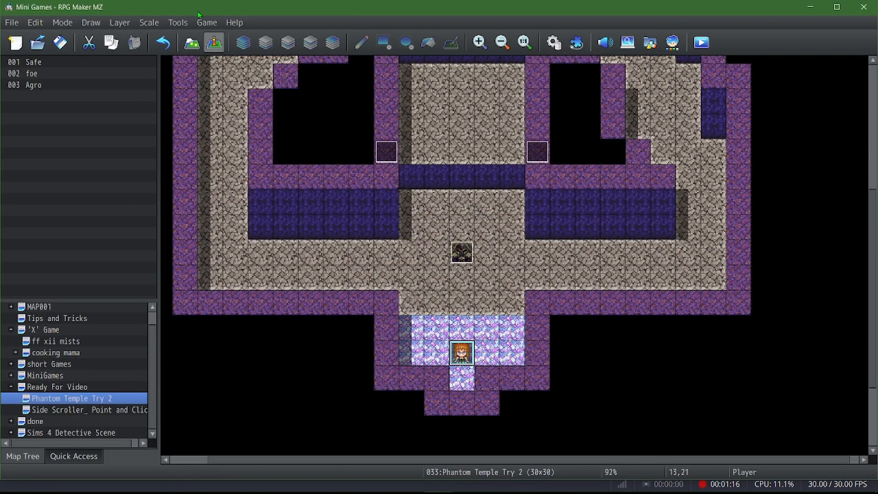
# Step: Display the region IDs on the Phantom Temple Try 2 map and examine how the corridors are numbered
pyautogui.click(193, 44)
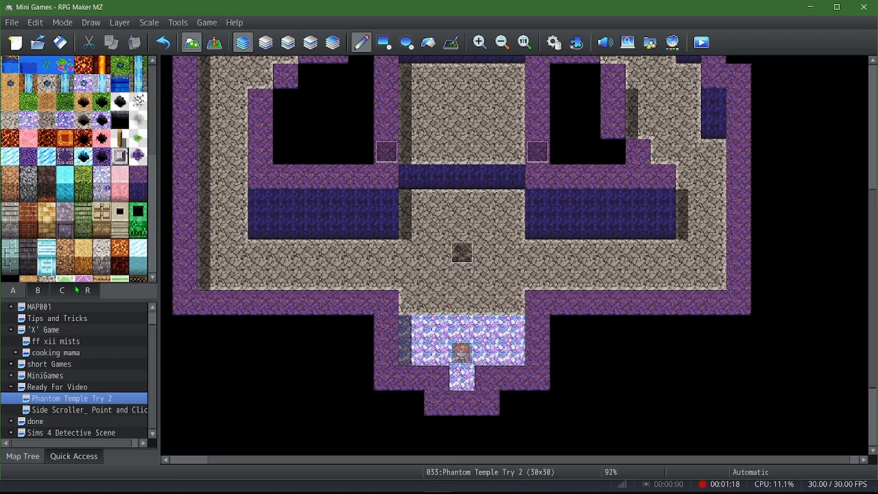
pyautogui.click(86, 290)
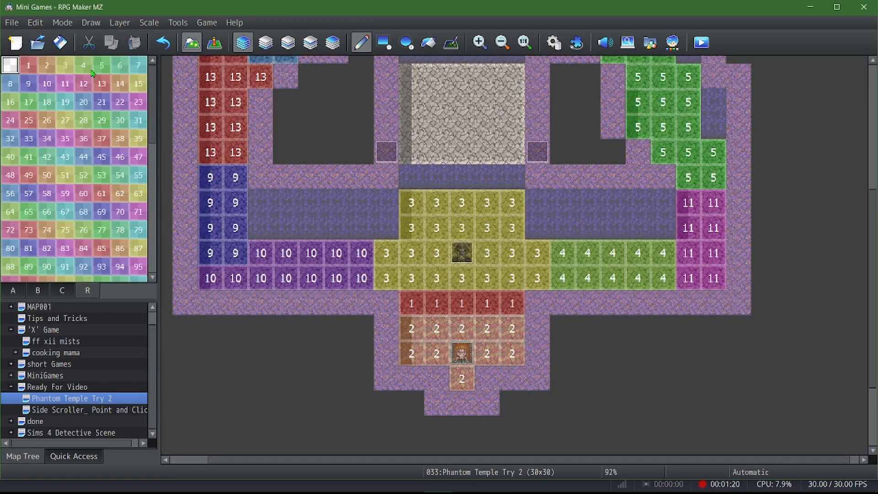
pyautogui.scroll(3, 601, 320)
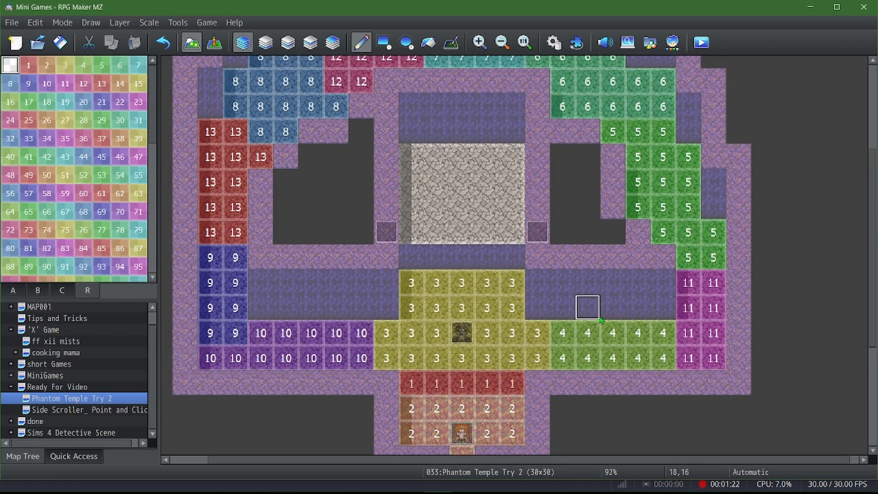
pyautogui.scroll(2, 601, 320)
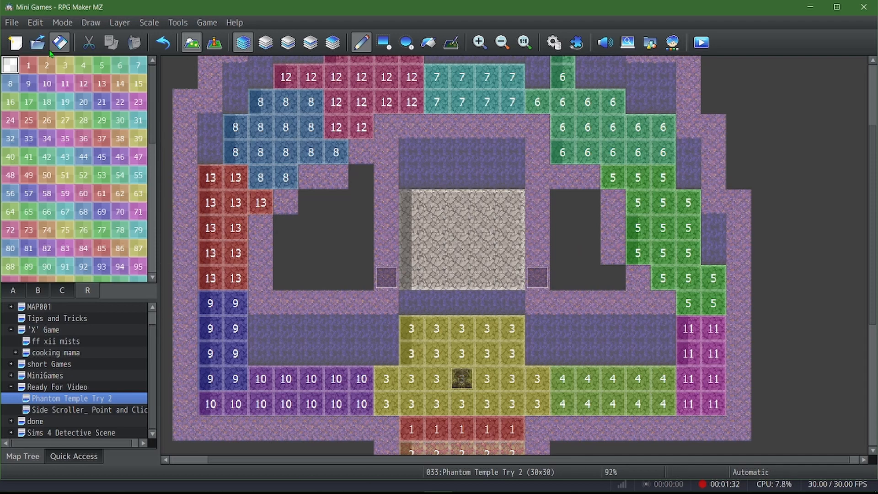
# Step: Preview the custom movement route on page 1 of the foe event, and close the event unchanged
pyautogui.click(214, 43)
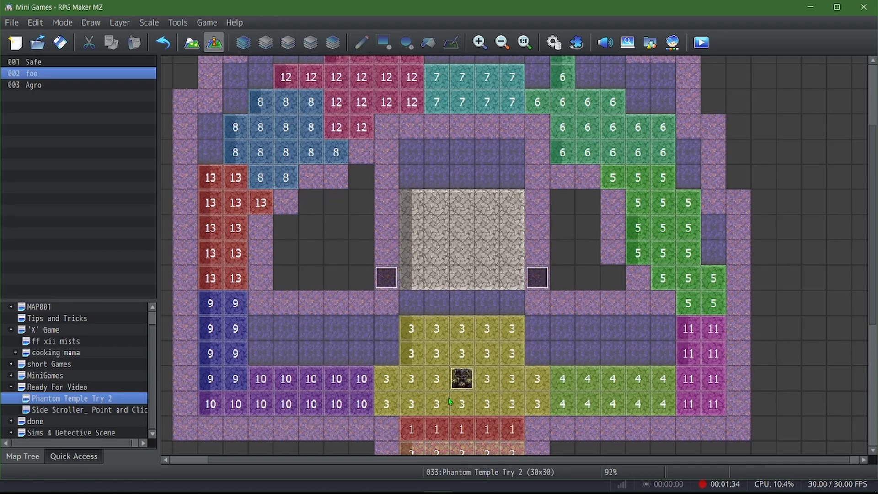
pyautogui.doubleClick(462, 379)
pyautogui.click(303, 290)
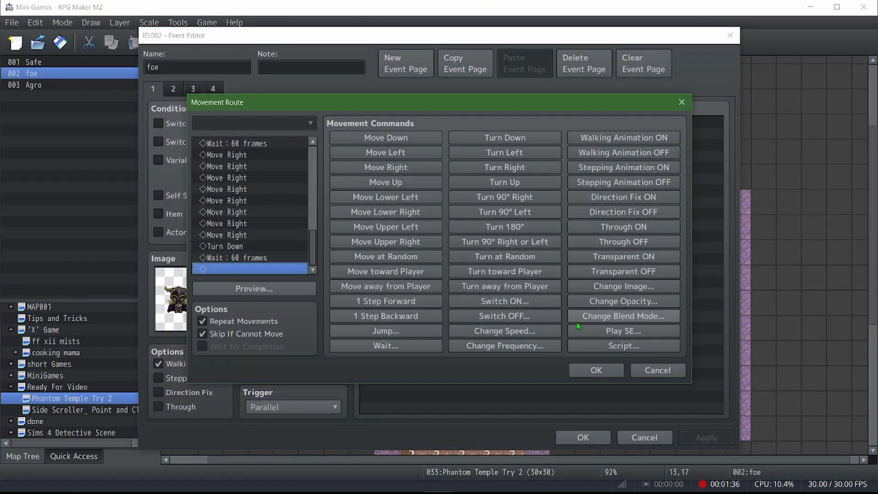
pyautogui.click(304, 290)
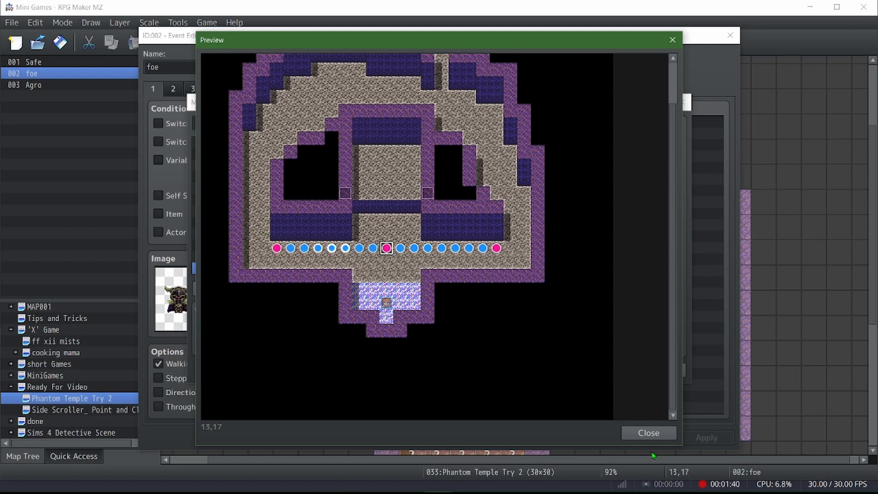
pyautogui.click(649, 433)
pyautogui.click(640, 380)
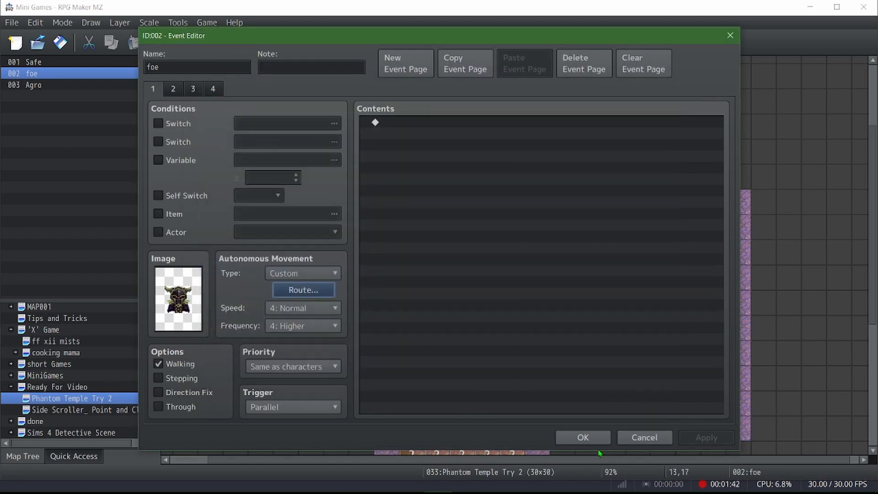
pyautogui.click(583, 437)
# Step: Check the region 10, 4 and 2 tiles around the foe, and review the Safe event's region-check commands
pyautogui.click(311, 379)
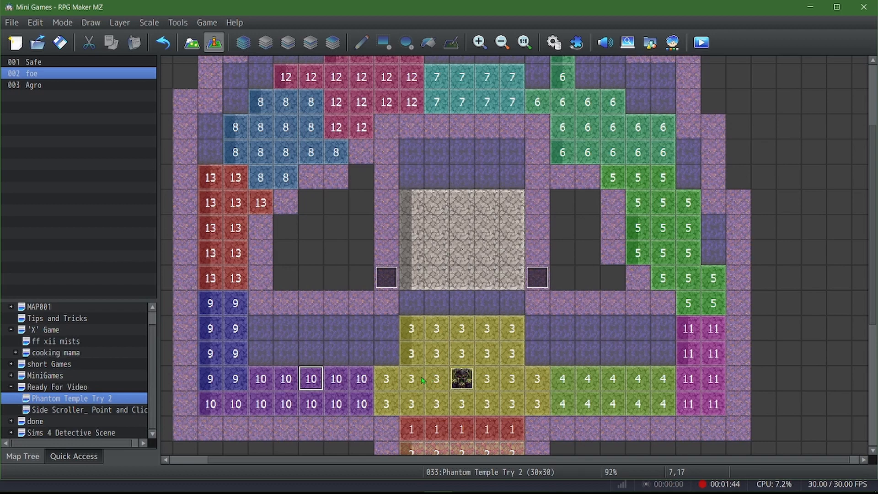
pyautogui.click(613, 379)
pyautogui.scroll(-2, 488, 423)
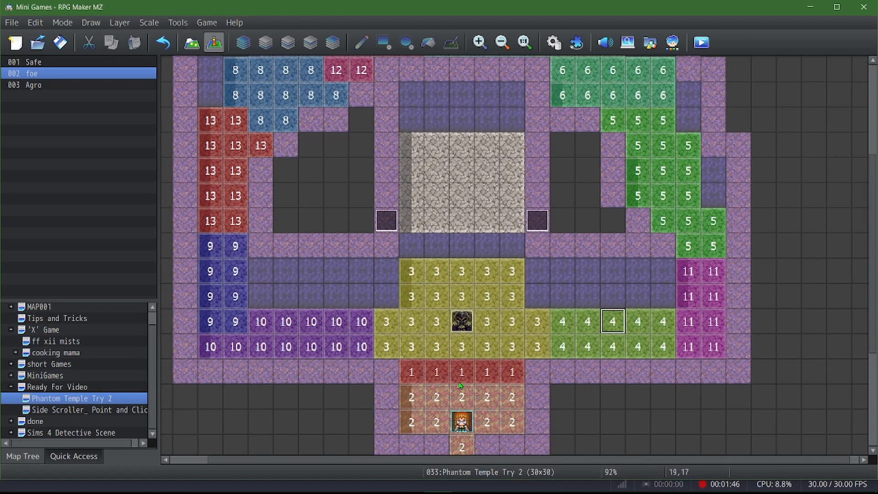
pyautogui.click(452, 394)
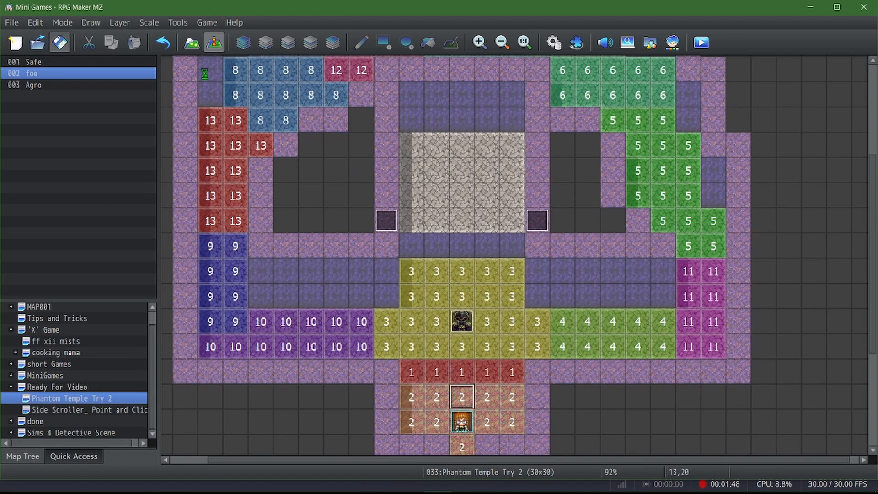
pyautogui.doubleClick(387, 221)
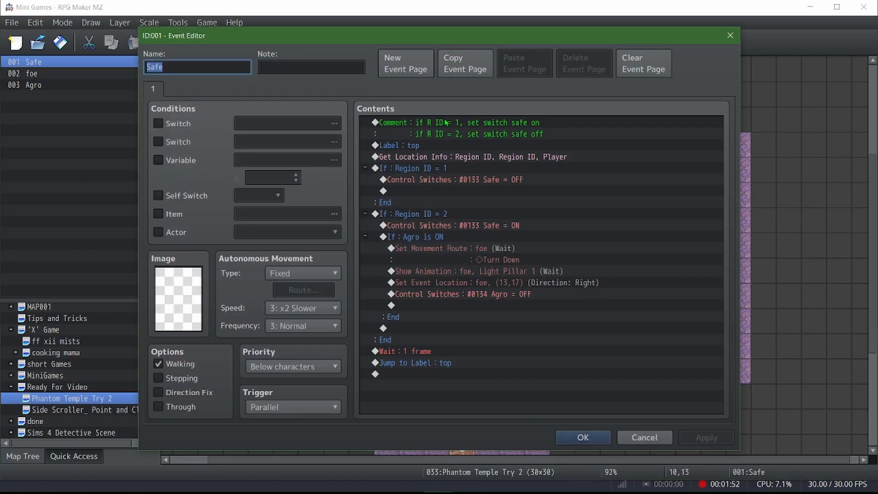
pyautogui.click(573, 436)
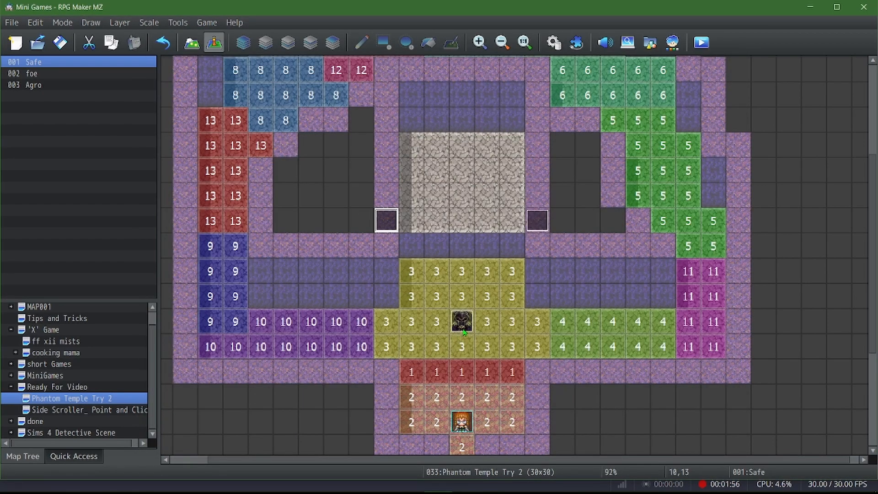
# Step: Open the foe event and go through its four event pages from first to last and back
pyautogui.doubleClick(463, 326)
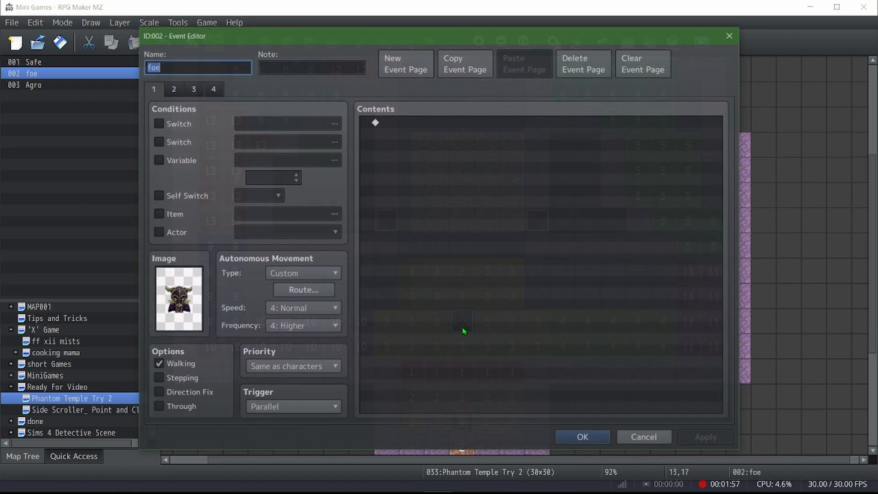
pyautogui.click(175, 91)
pyautogui.click(194, 92)
pyautogui.click(215, 91)
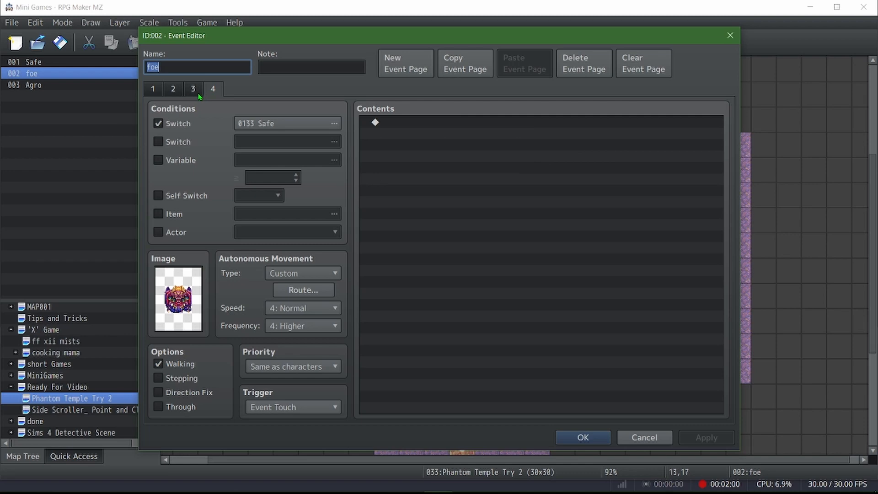
pyautogui.click(199, 95)
pyautogui.click(175, 91)
pyautogui.click(156, 93)
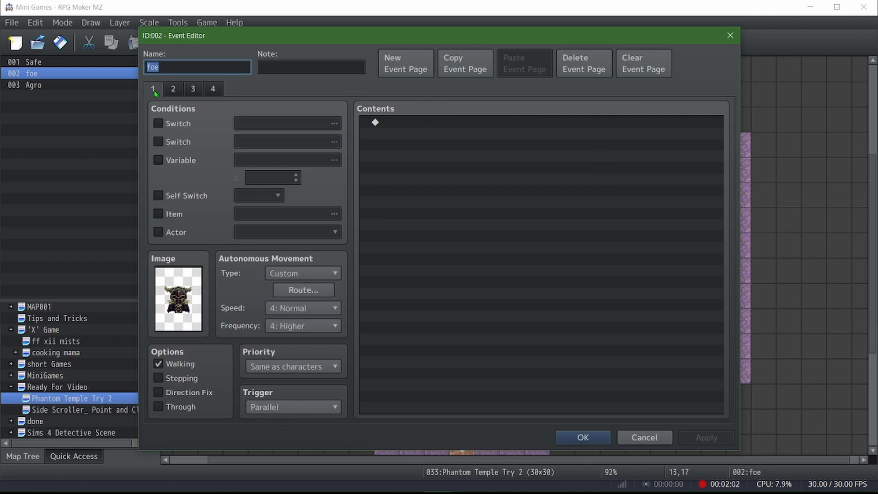
# Step: Examine the Safe and Agro switch conditions on the foe's pages 2 to 4 and compare page 4 with page 1
pyautogui.click(174, 91)
pyautogui.click(193, 91)
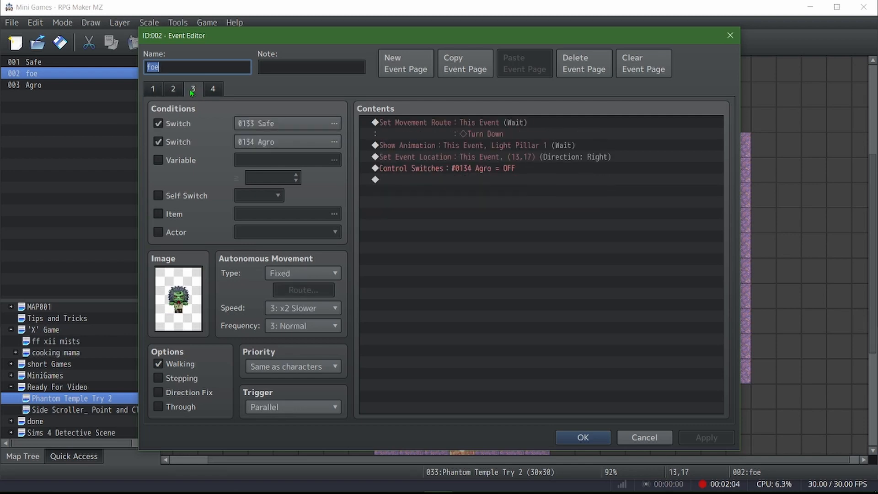
pyautogui.click(224, 93)
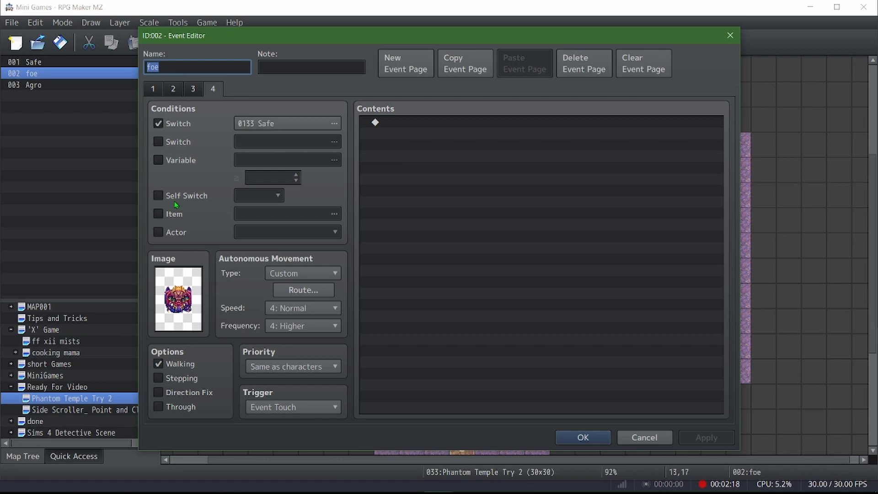
pyautogui.click(155, 93)
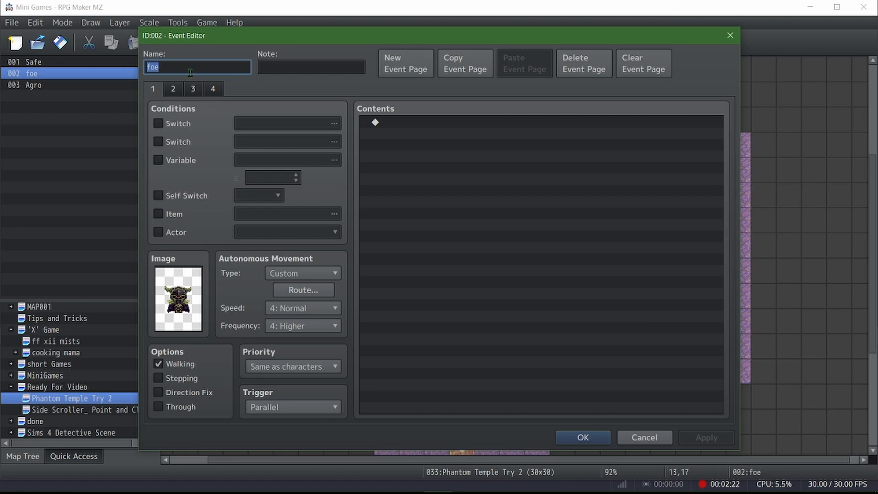
pyautogui.click(212, 88)
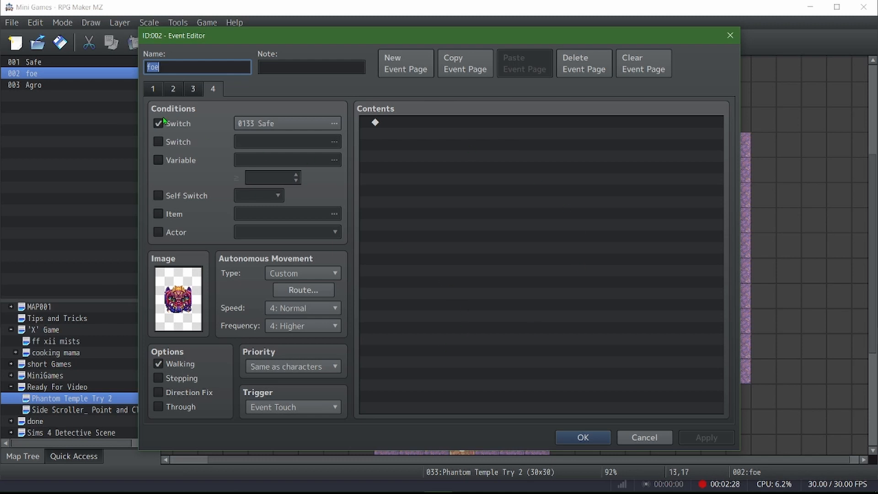
# Step: Compare the Agro-triggered commands on the foe's page 2 with the settings of its other pages
pyautogui.click(203, 93)
pyautogui.click(183, 95)
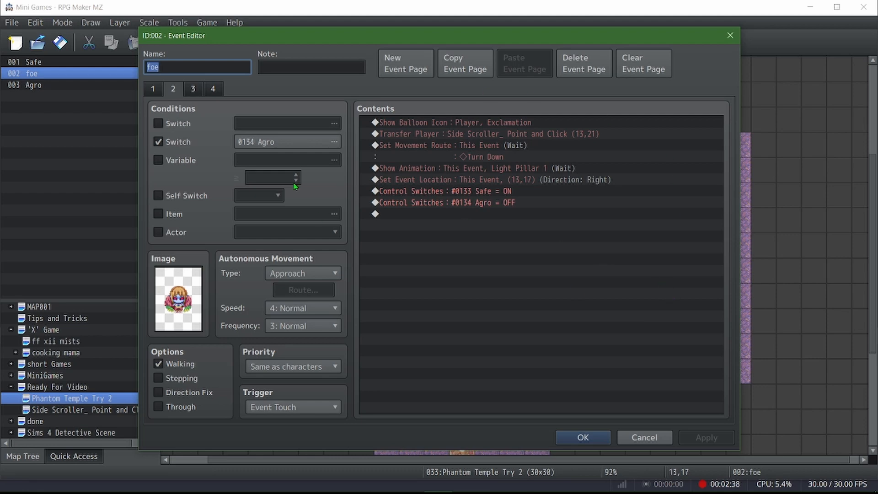
pyautogui.click(195, 90)
pyautogui.click(147, 88)
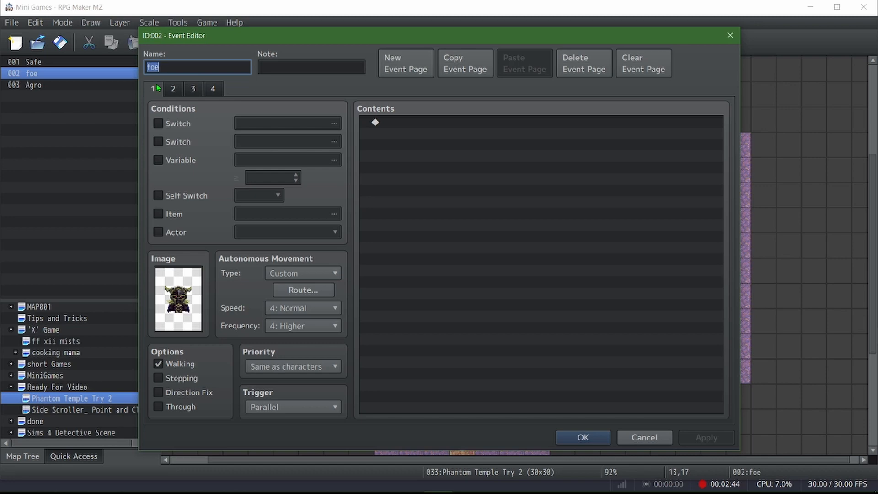
pyautogui.click(179, 90)
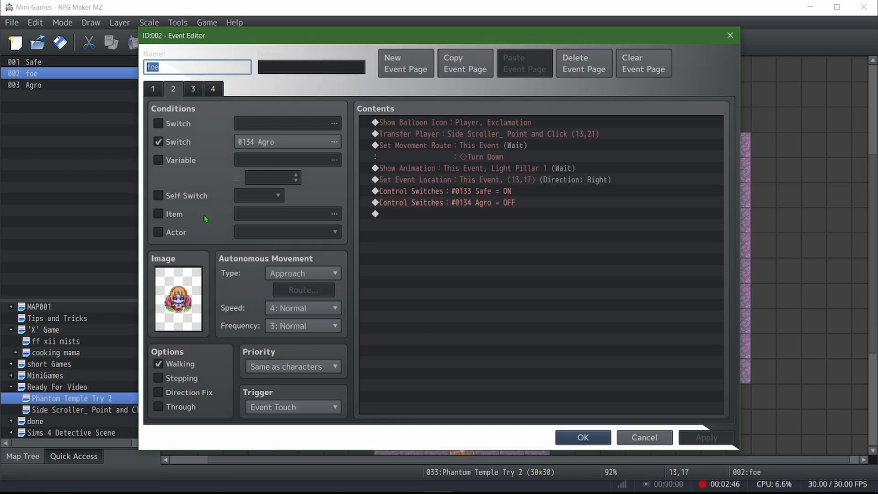
pyautogui.click(205, 94)
pyautogui.click(171, 93)
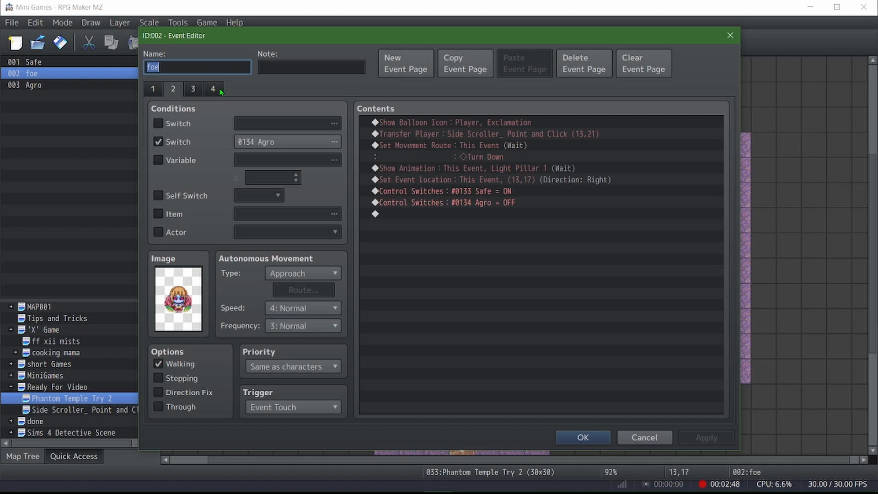
pyautogui.click(213, 90)
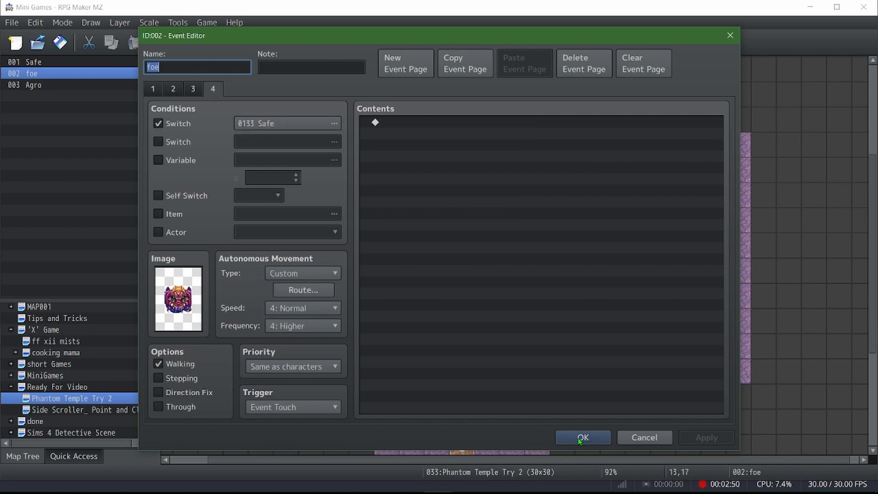
# Step: Preview the custom movement route on the foe's page 4, cancel the route dialog, and review page 2's commands
pyautogui.click(174, 89)
pyautogui.click(214, 89)
pyautogui.click(304, 290)
pyautogui.click(255, 288)
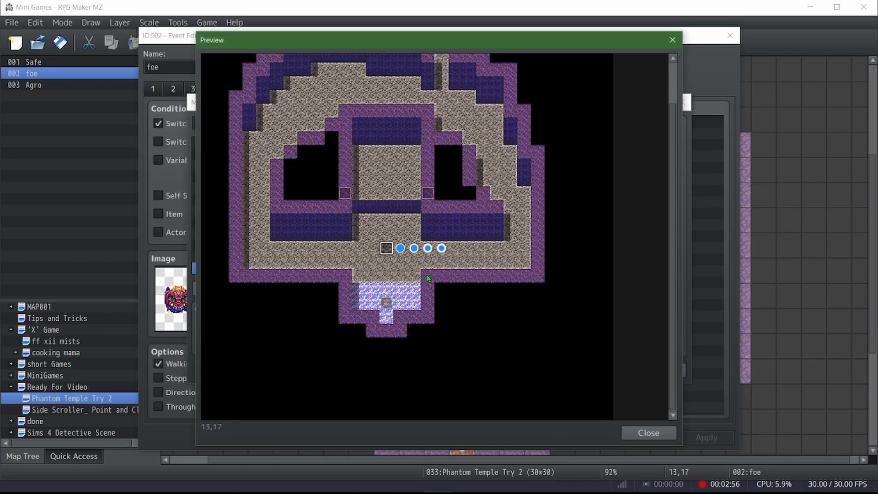
pyautogui.click(649, 432)
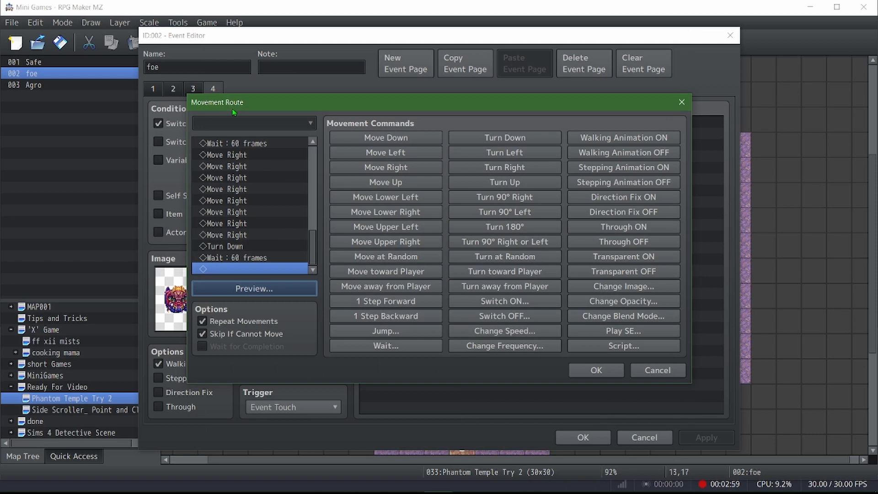
pyautogui.click(653, 371)
pyautogui.click(173, 90)
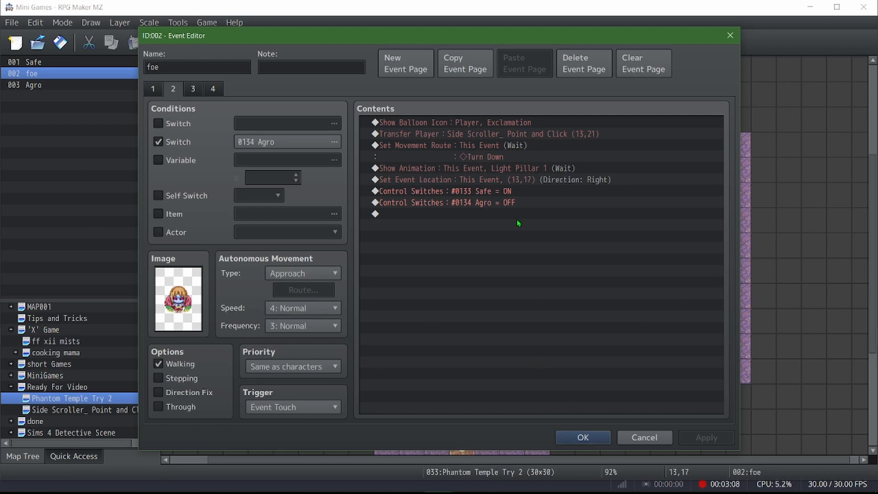
# Step: Close the foe event and playtest a new game by walking the player toward the foe, and end the test
pyautogui.click(435, 123)
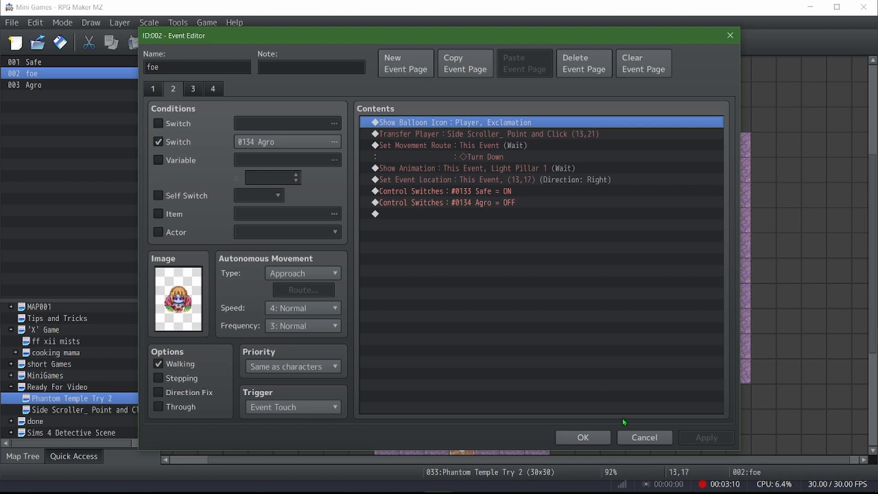
pyautogui.click(584, 438)
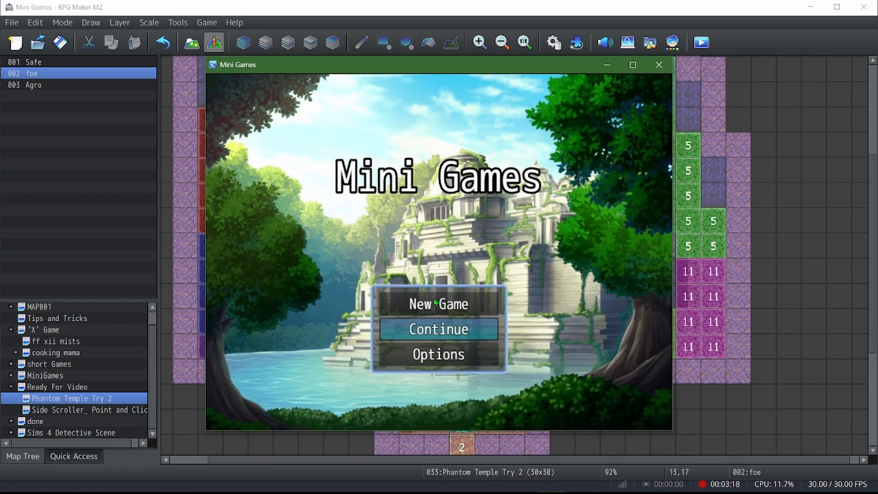
pyautogui.click(437, 304)
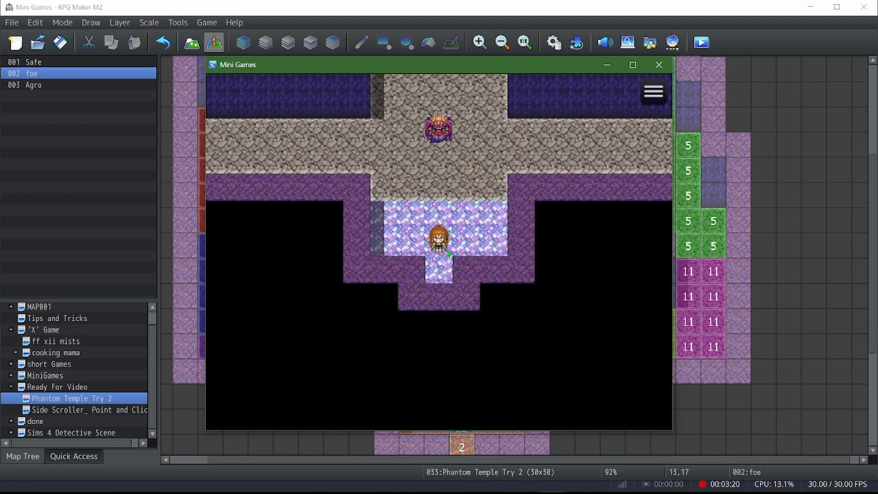
pyautogui.click(437, 188)
pyautogui.click(439, 193)
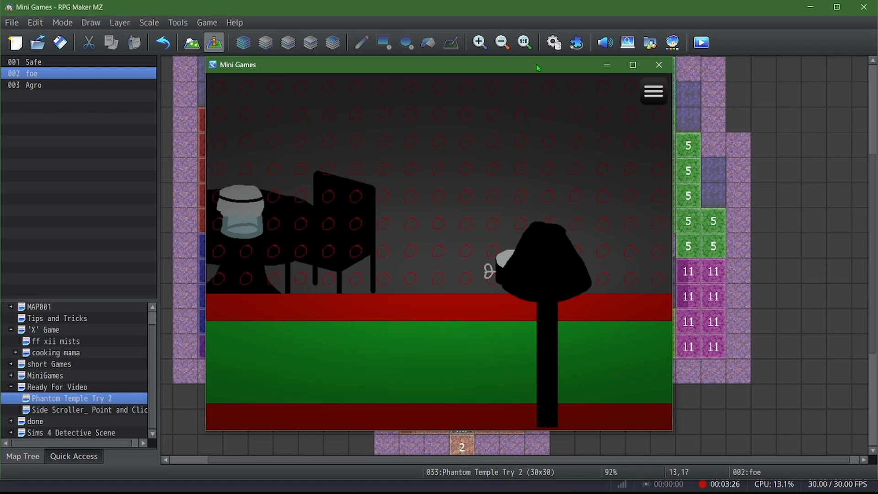
pyautogui.click(657, 65)
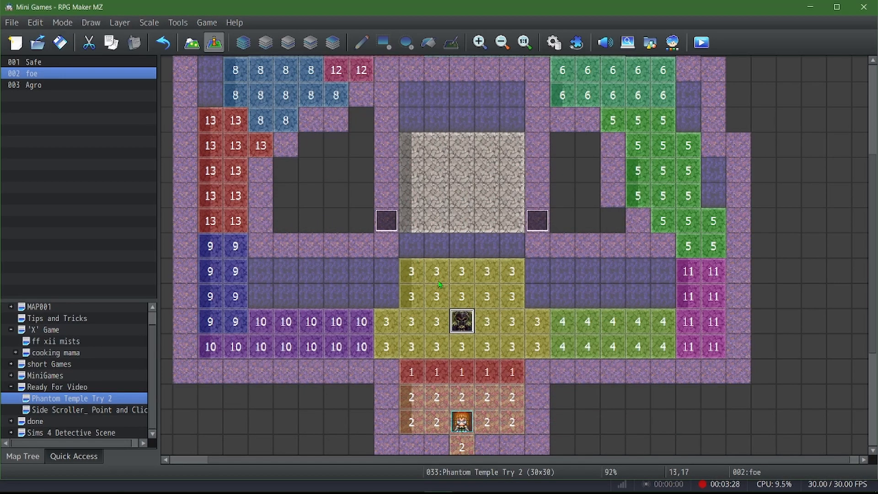
# Step: Set the Transfer Player destination on the foe's page 2 to Phantom Temple Try 2 (13,21) and save the project
pyautogui.doubleClick(460, 323)
pyautogui.click(177, 94)
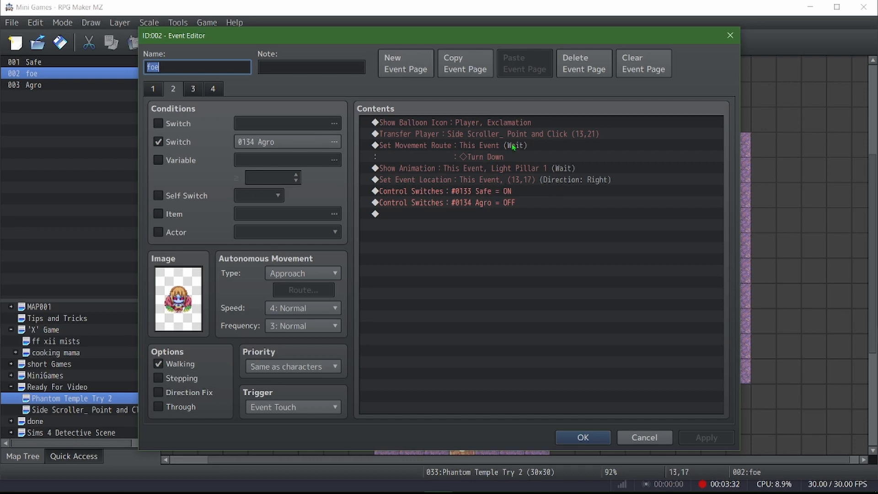
pyautogui.doubleClick(524, 135)
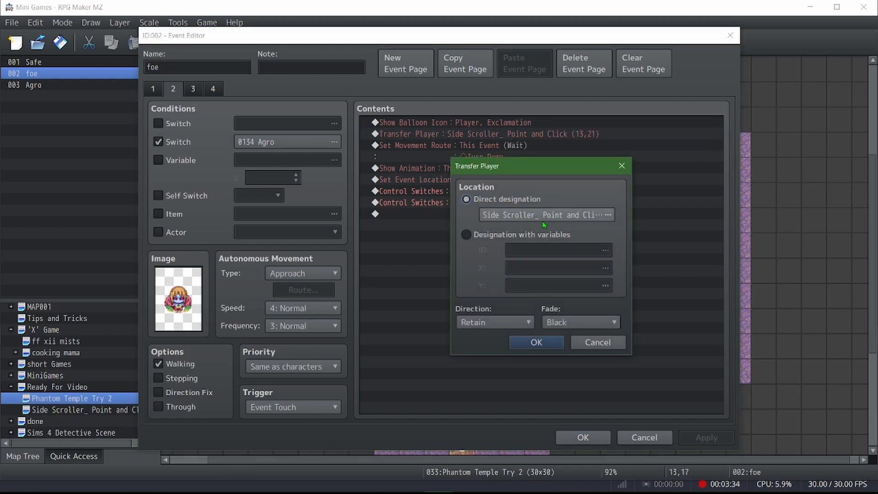
pyautogui.click(547, 214)
pyautogui.click(307, 185)
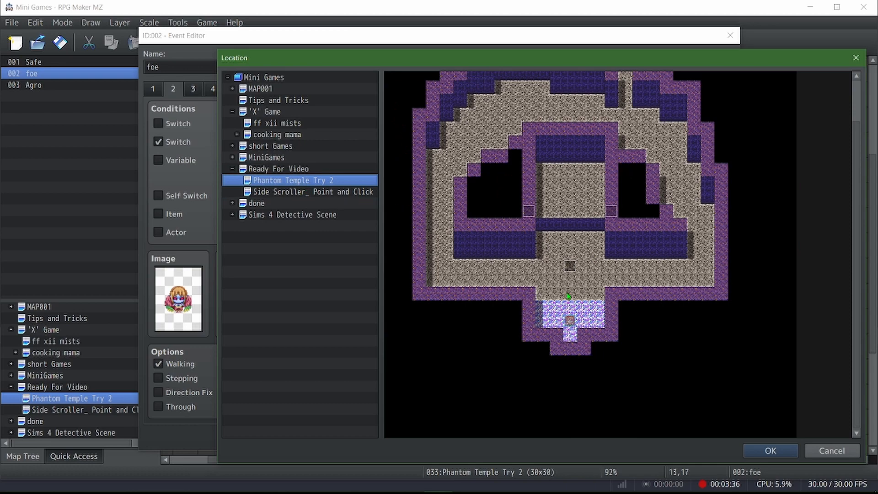
pyautogui.doubleClick(570, 321)
pyautogui.click(536, 339)
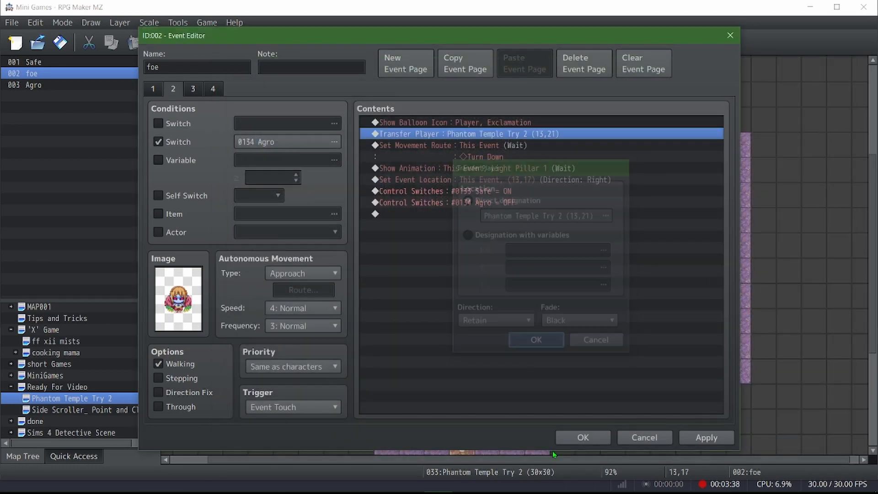
pyautogui.click(582, 438)
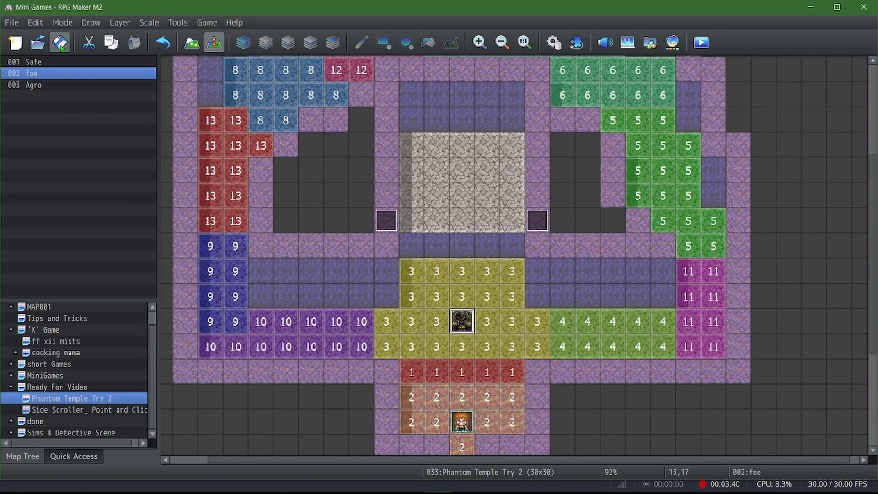
pyautogui.click(60, 42)
# Step: Review the Safe and Agro switch commands on the foe's page 2 and the Safe condition on page 4
pyautogui.scroll(1, 43, 389)
pyautogui.click(468, 426)
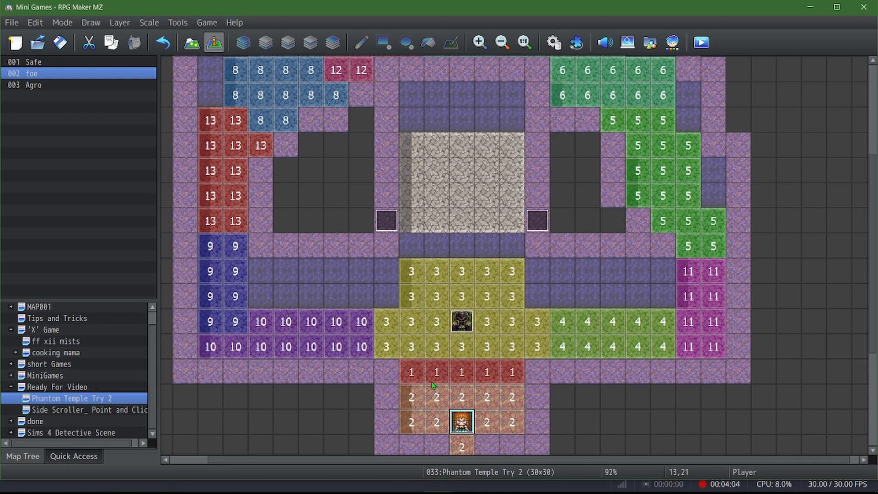
pyautogui.doubleClick(463, 325)
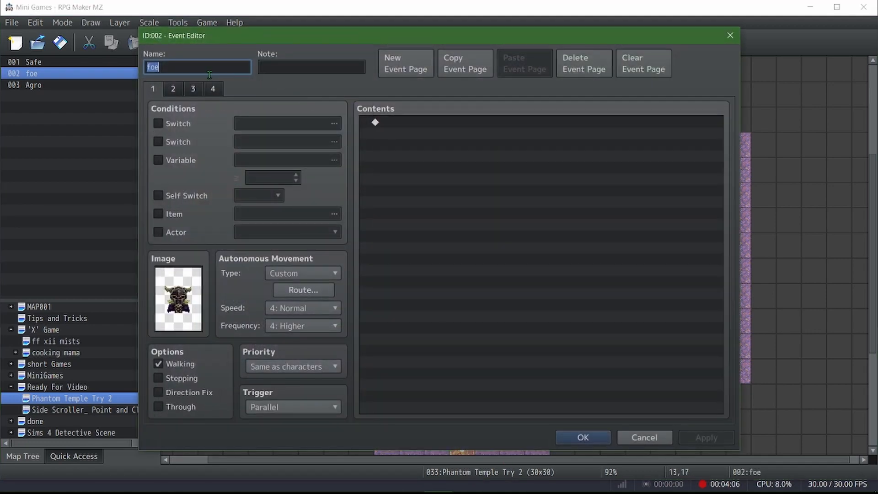
pyautogui.click(176, 89)
pyautogui.moveTo(483, 168); pyautogui.dragTo(470, 208)
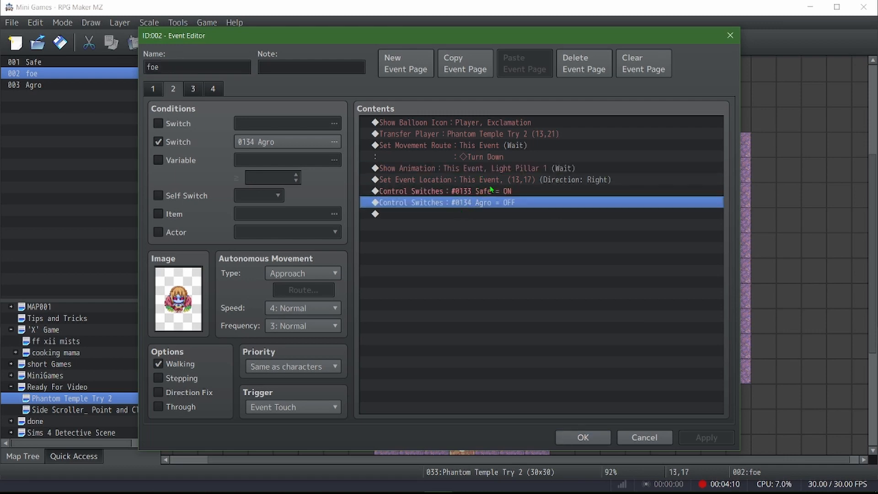
pyautogui.click(491, 190)
pyautogui.click(491, 203)
pyautogui.click(222, 88)
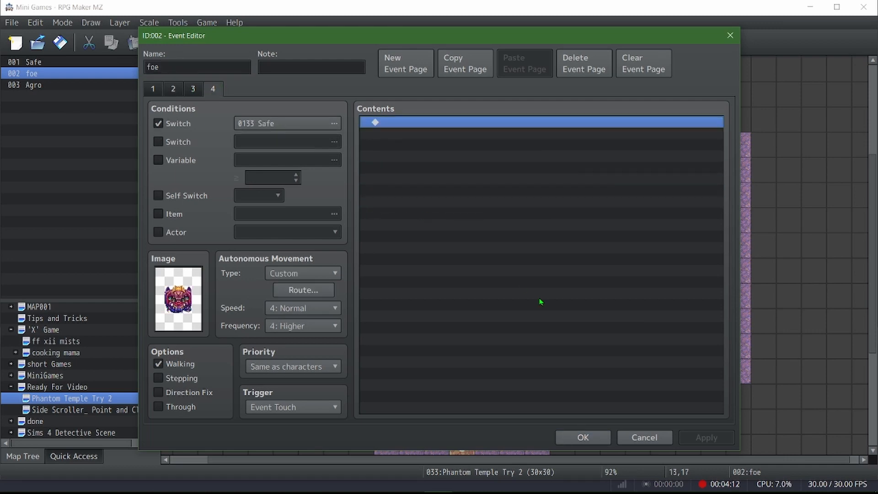
pyautogui.click(564, 433)
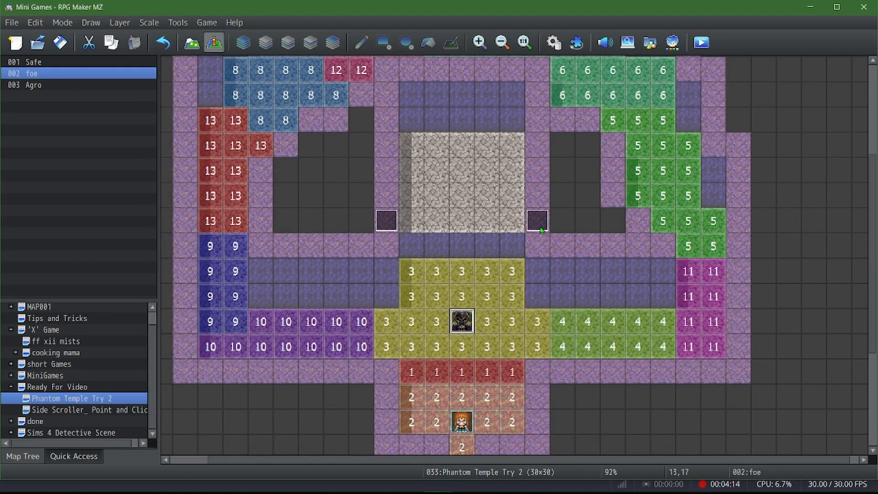
# Step: Inspect the Agro event's Get Location Info commands and the character options of the foe's one, leaving the settings as they are
pyautogui.doubleClick(462, 322)
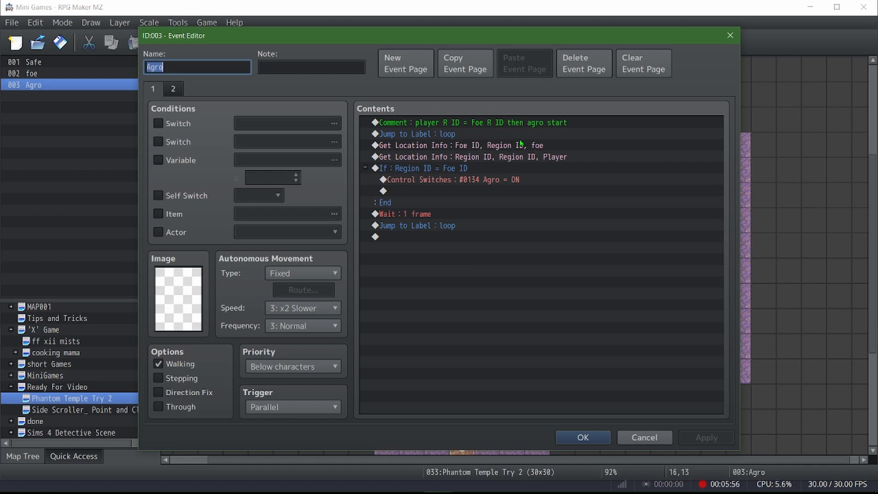
pyautogui.click(480, 157)
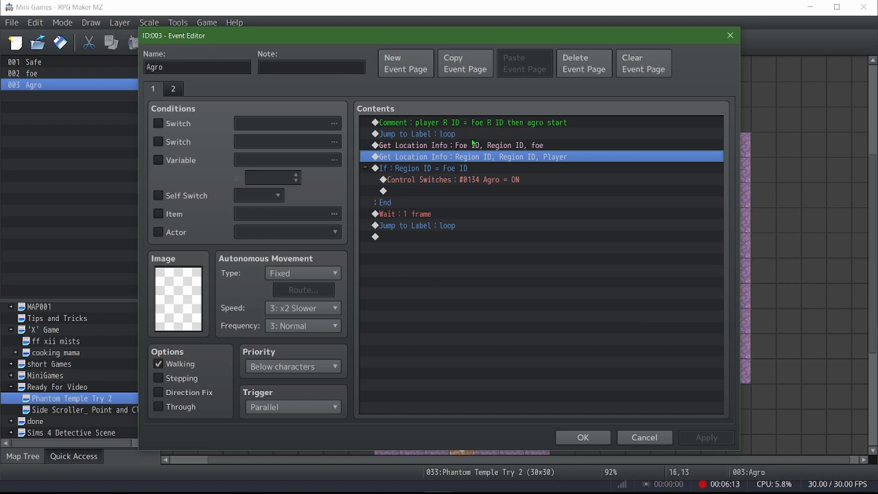
pyautogui.click(472, 145)
pyautogui.click(452, 158)
pyautogui.click(460, 148)
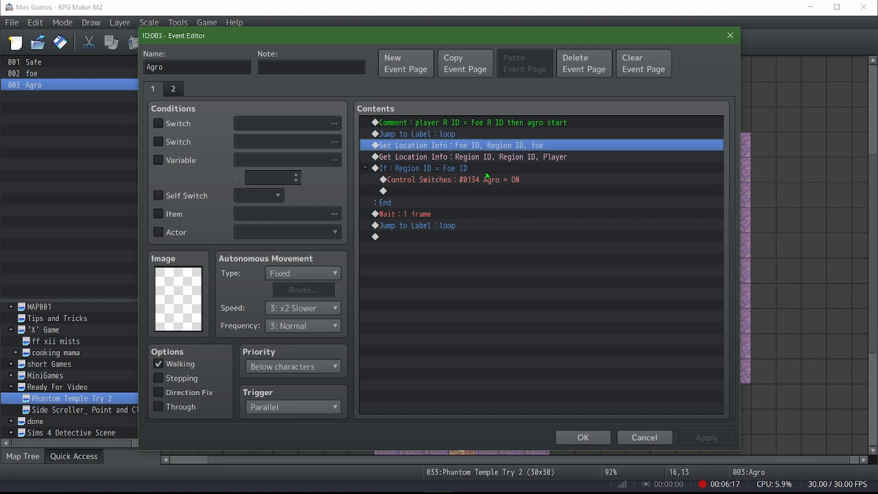
pyautogui.press('Return')
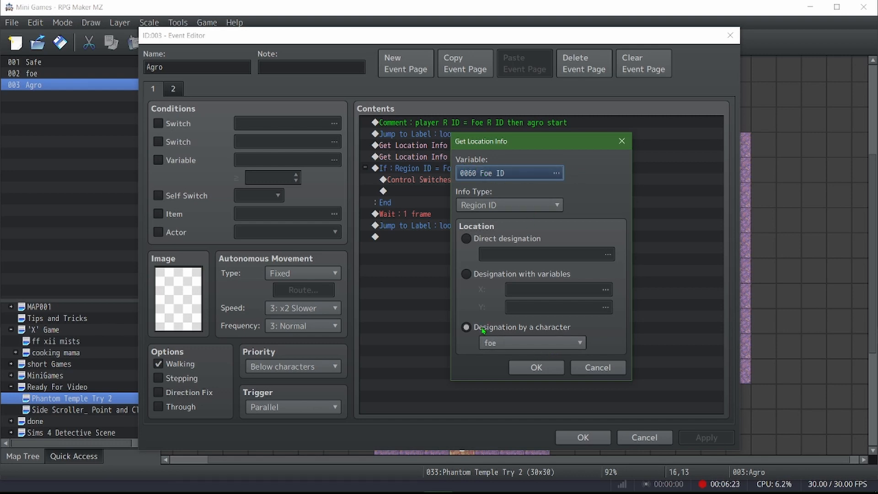
pyautogui.click(505, 343)
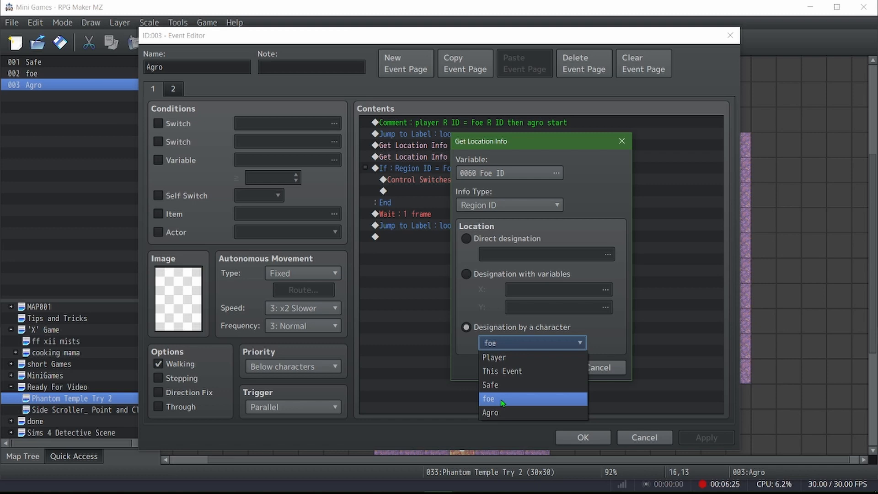
pyautogui.click(606, 333)
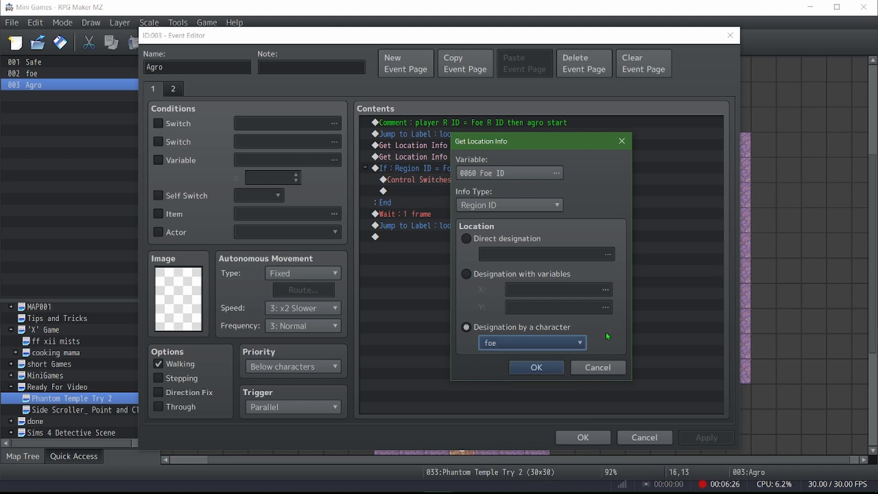
pyautogui.click(600, 367)
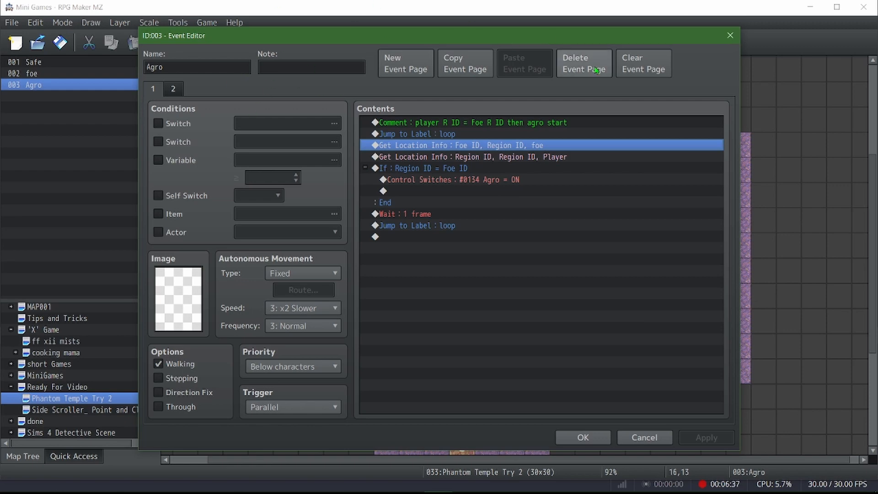
# Step: Rename the Agro event to "Agro_foe 1" and apply the change
pyautogui.click(219, 64)
pyautogui.click(219, 63)
pyautogui.write('_foe')
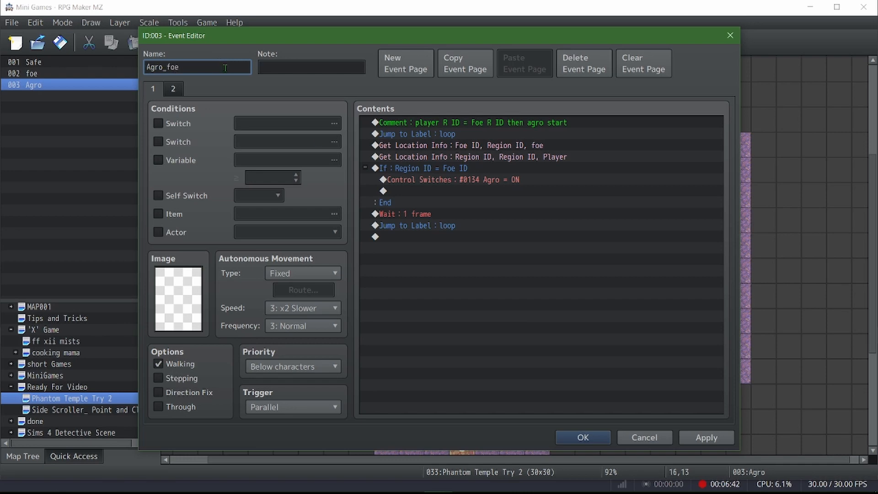
pyautogui.click(702, 439)
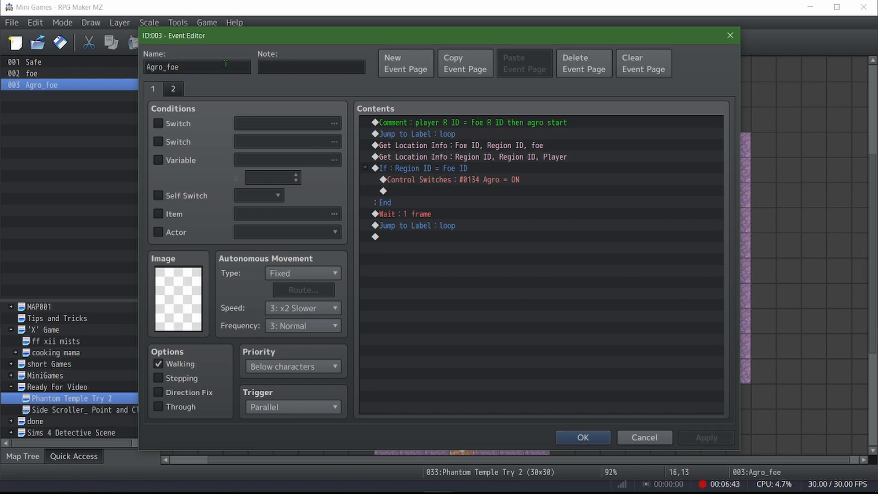
pyautogui.doubleClick(214, 65)
pyautogui.click(214, 64)
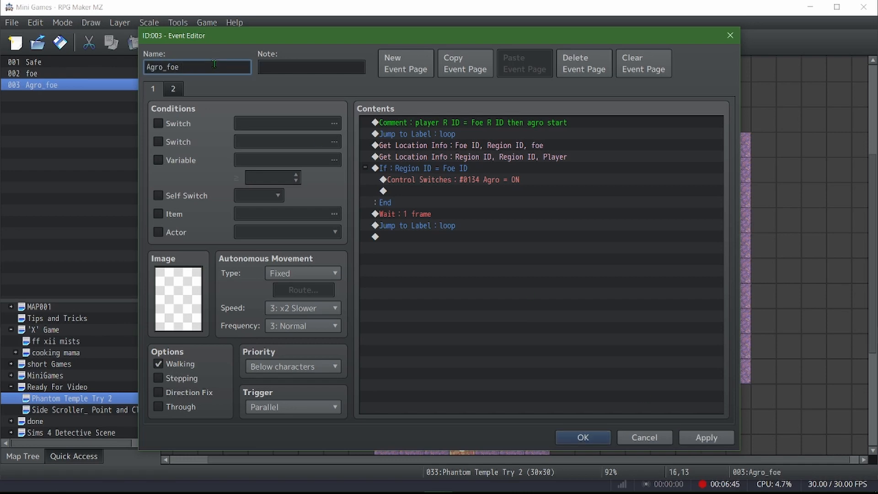
pyautogui.write('1')
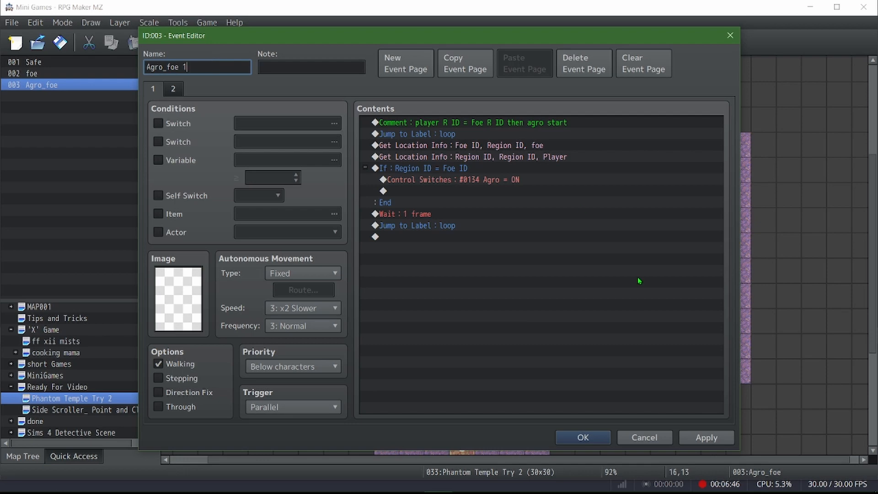
pyautogui.click(703, 438)
# Step: Examine the event's branch comparing Region ID with Foe ID and its Agro-conditioned page 2, and close the event
pyautogui.click(440, 170)
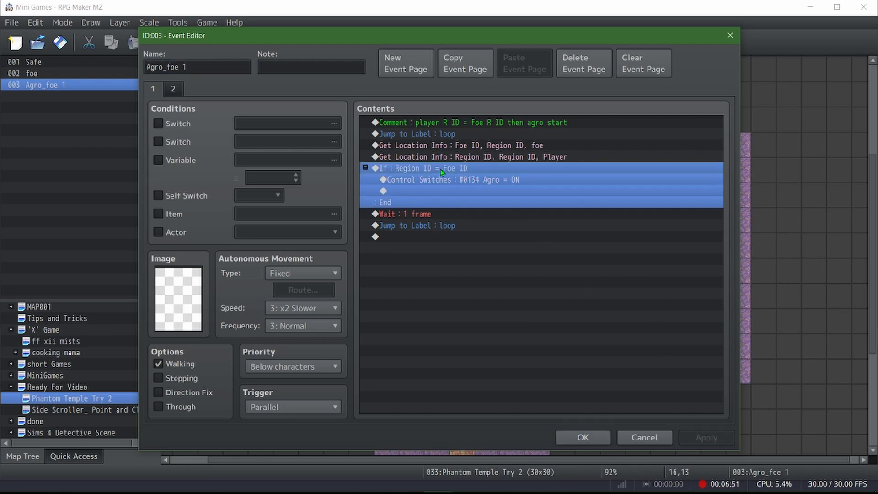
pyautogui.doubleClick(443, 172)
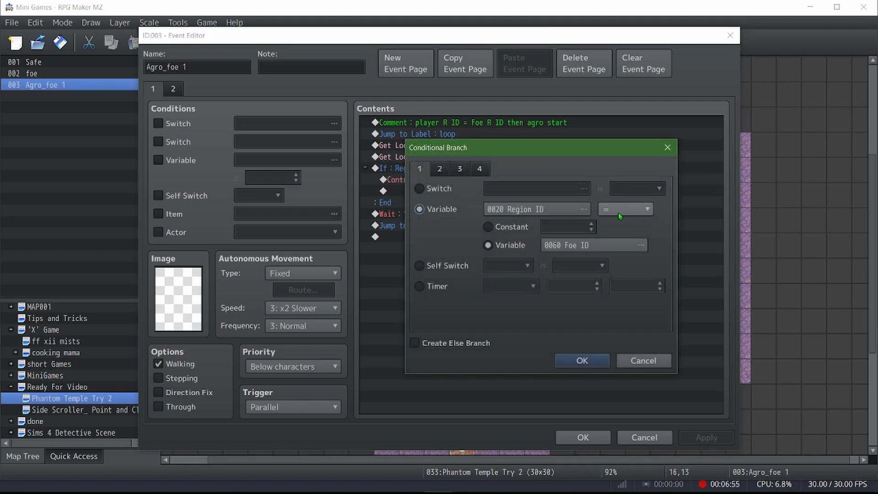
pyautogui.click(645, 363)
pyautogui.click(435, 184)
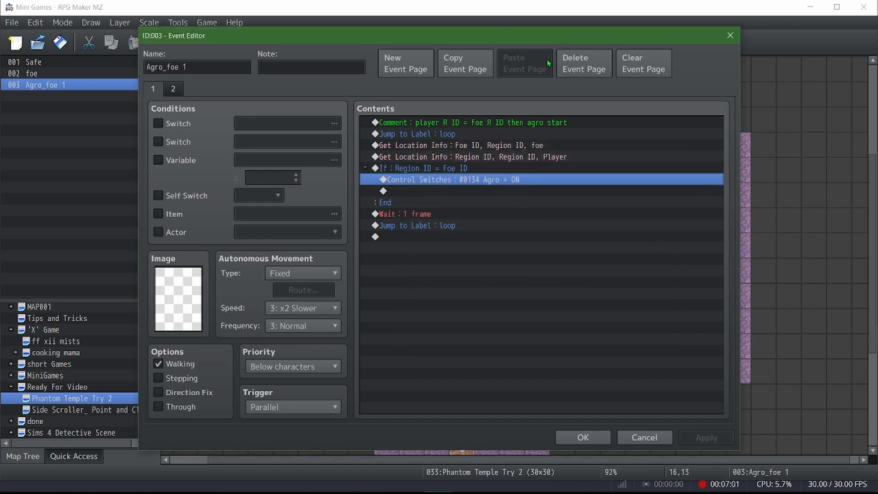
pyautogui.click(173, 88)
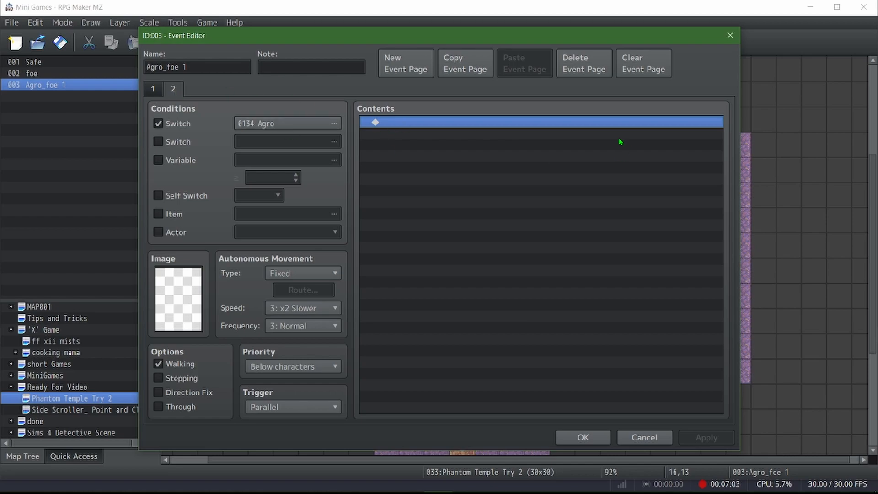
pyautogui.click(578, 436)
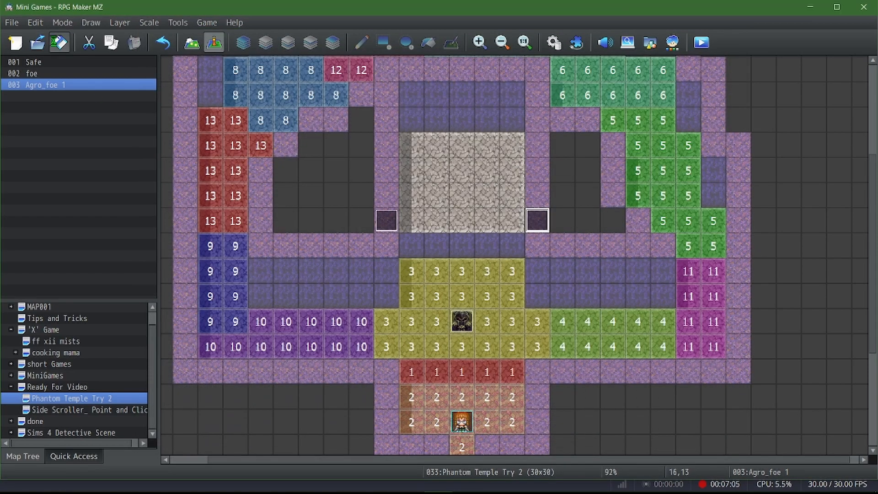
# Step: Examine the Safe event's player region check, cancel out of the event, and select the region 1 tile at 15,19
pyautogui.doubleClick(387, 220)
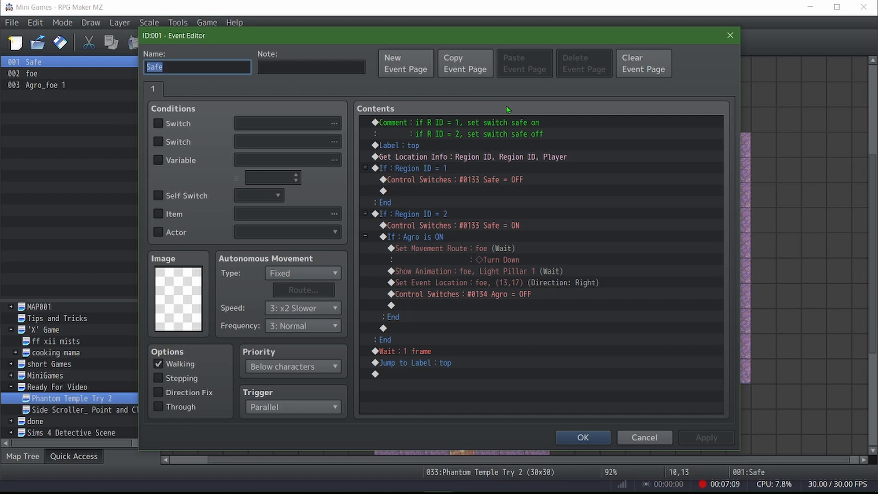
pyautogui.click(479, 158)
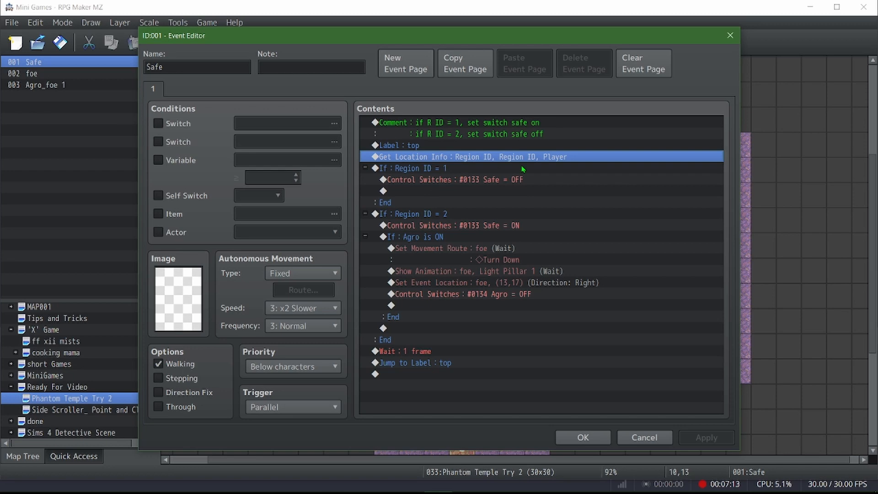
pyautogui.click(639, 438)
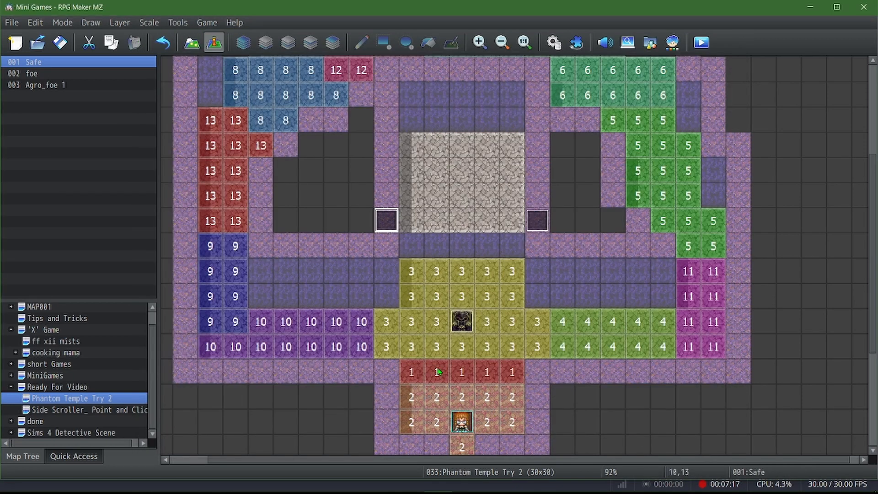
pyautogui.click(517, 374)
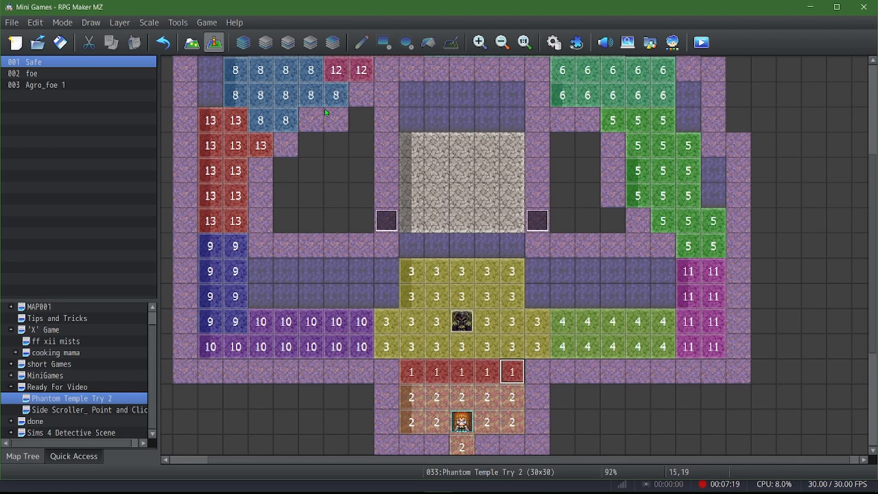
# Step: Examine how the Safe event turns the Safe switch off in region 1 and on in region 2
pyautogui.doubleClick(378, 224)
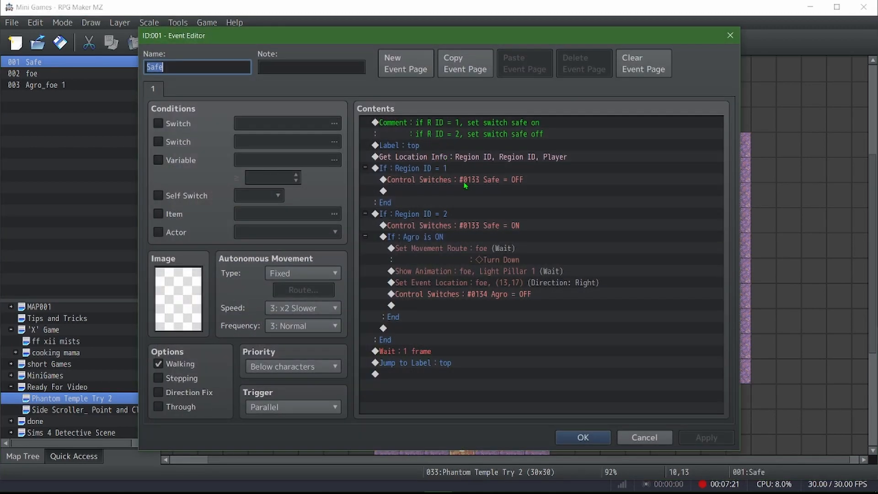
pyautogui.click(471, 181)
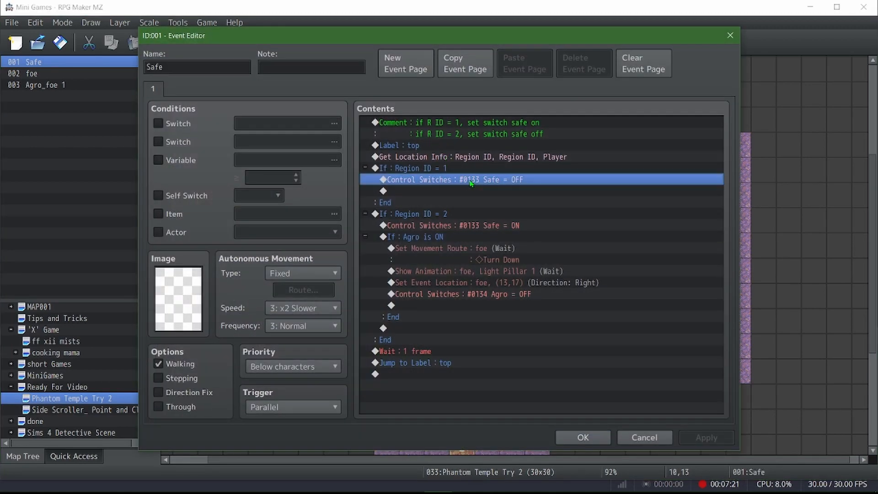
pyautogui.click(450, 217)
pyautogui.click(451, 226)
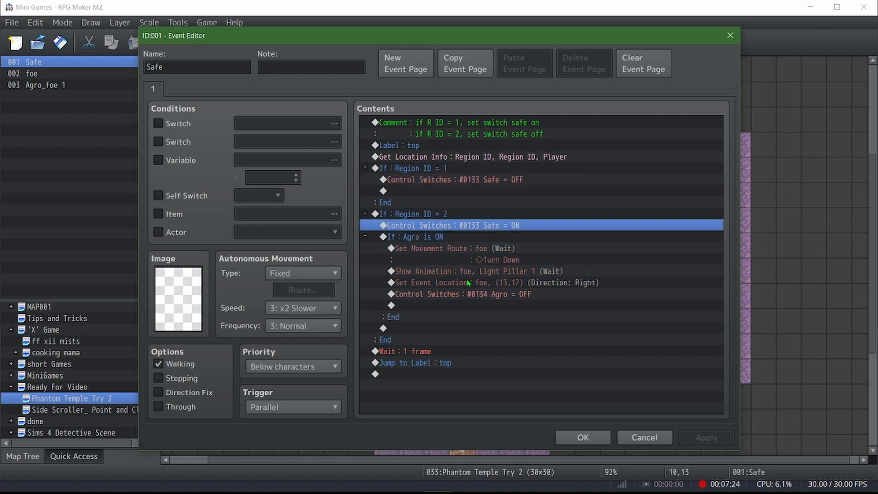
# Step: Examine the Safe event's Agro branch with its movement route, animation, event location and switch commands, and close the event
pyautogui.click(442, 238)
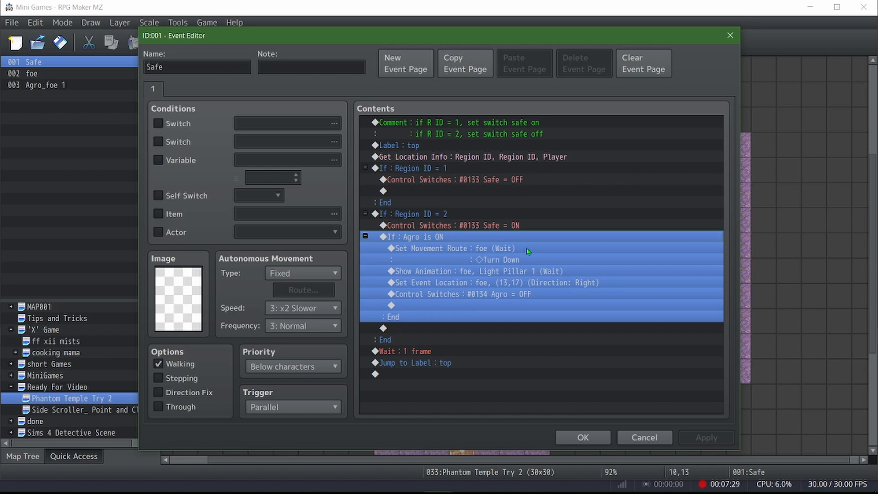
pyautogui.click(454, 256)
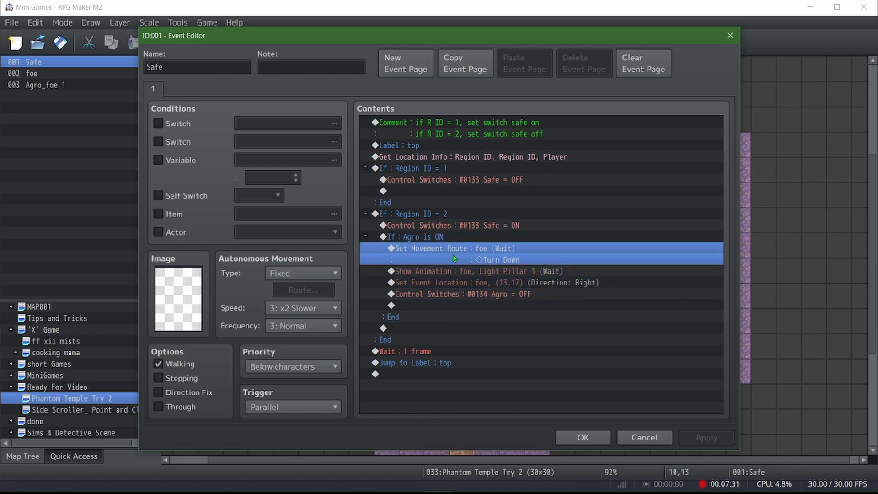
pyautogui.click(488, 273)
pyautogui.click(487, 284)
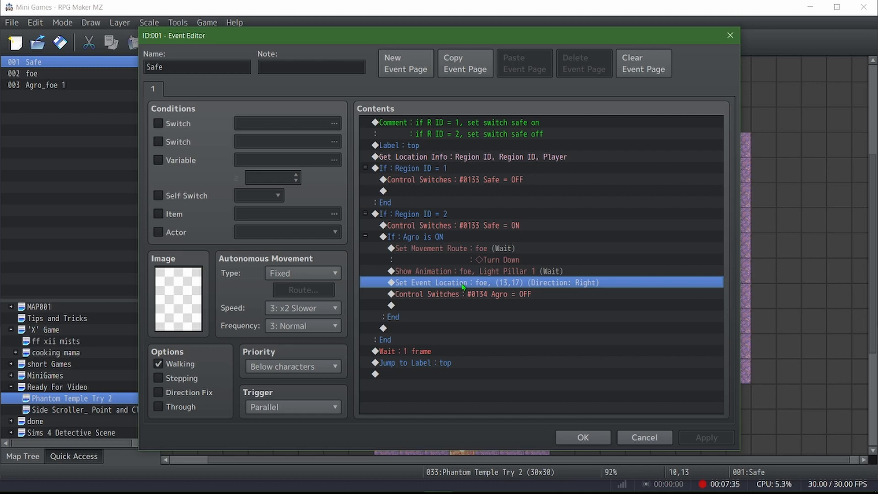
pyautogui.click(483, 295)
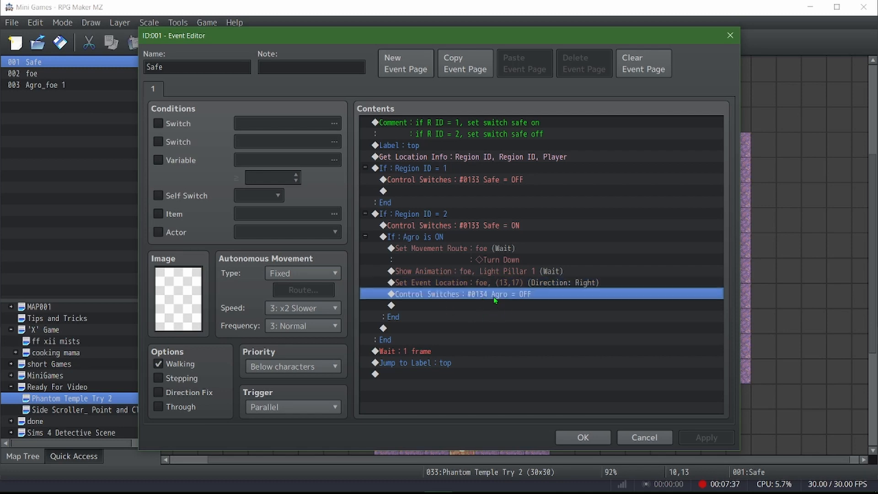
pyautogui.click(583, 438)
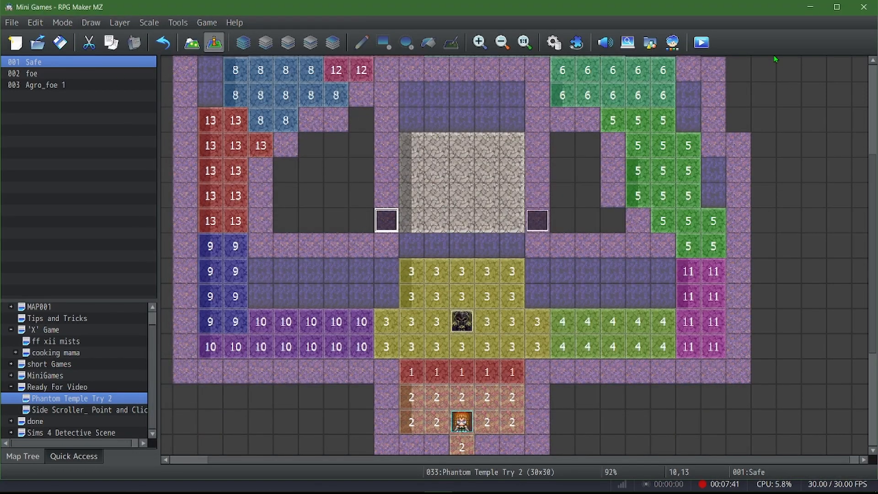
# Step: Start a playtest with a new game and lead the party out of the safe area to the west corridor
pyautogui.click(701, 42)
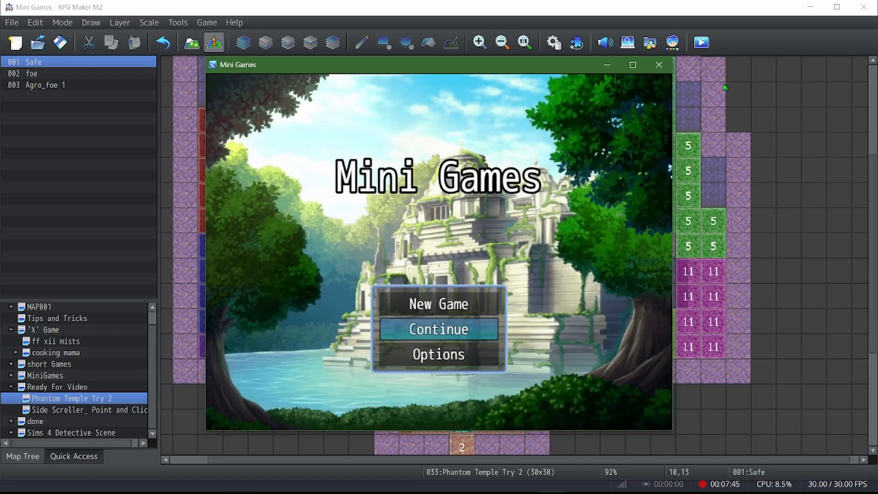
pyautogui.press('Up')
pyautogui.press('Return')
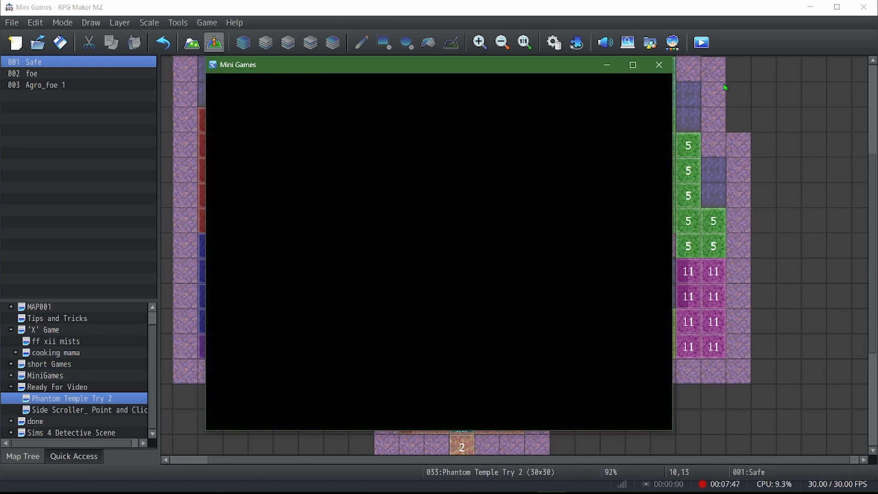
pyautogui.press('Up')
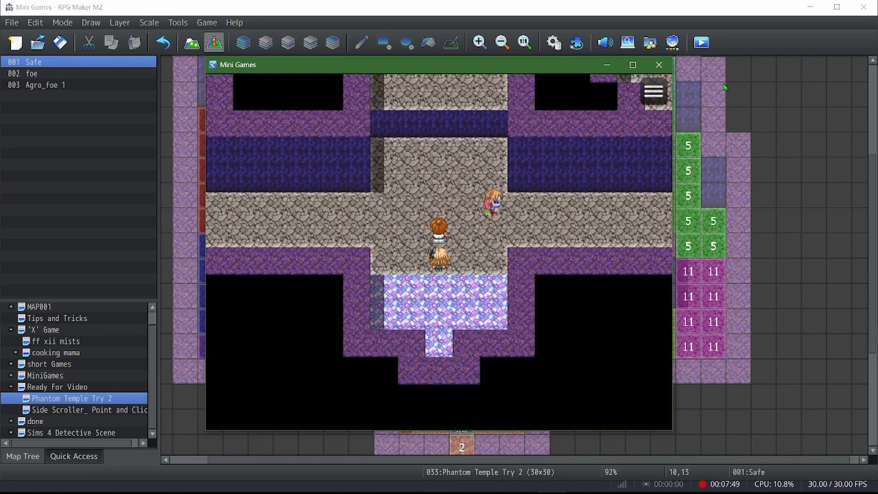
pyautogui.press('Left')
pyautogui.press('Up')
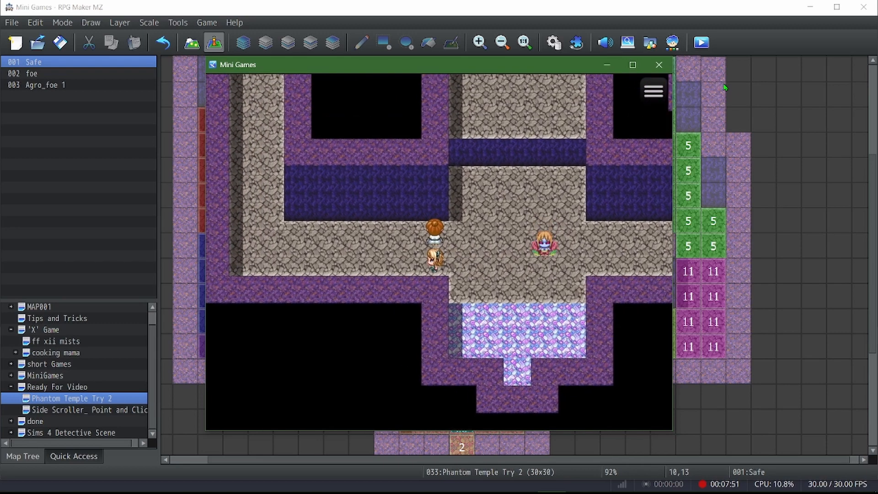
# Step: Lead the party from the west corridor back past the foe onto the safe tiles
pyautogui.press('Left')
pyautogui.press('Right')
pyautogui.press('Down')
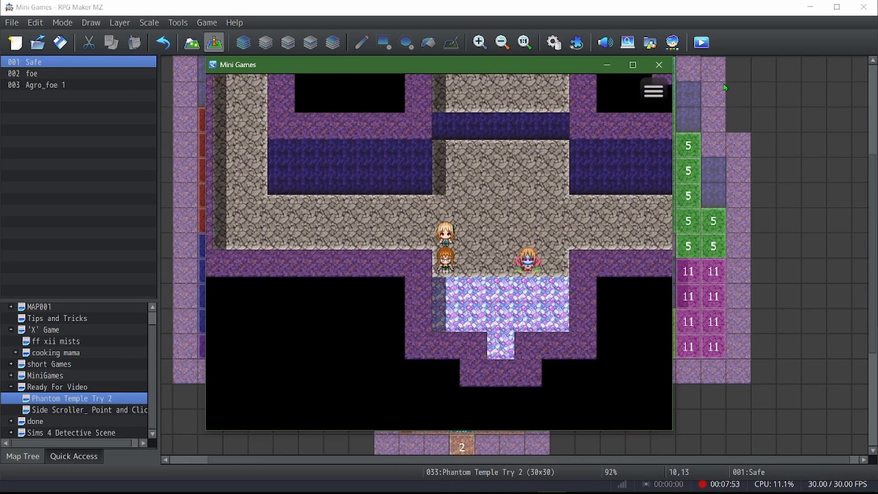
pyautogui.press('Right')
pyautogui.press('Right')
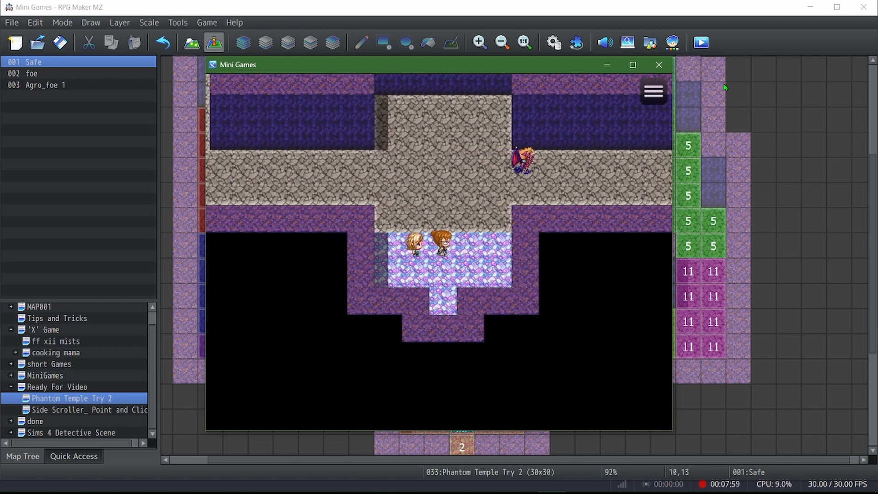
pyautogui.press('Right')
pyautogui.press('Right')
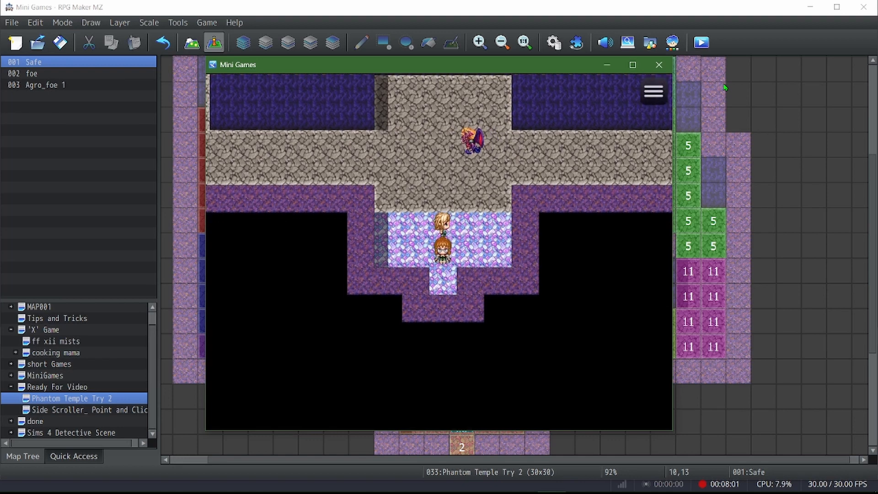
# Step: Step the party out of the safe area at its east edge and retreat onto the safe tiles
pyautogui.press('Up')
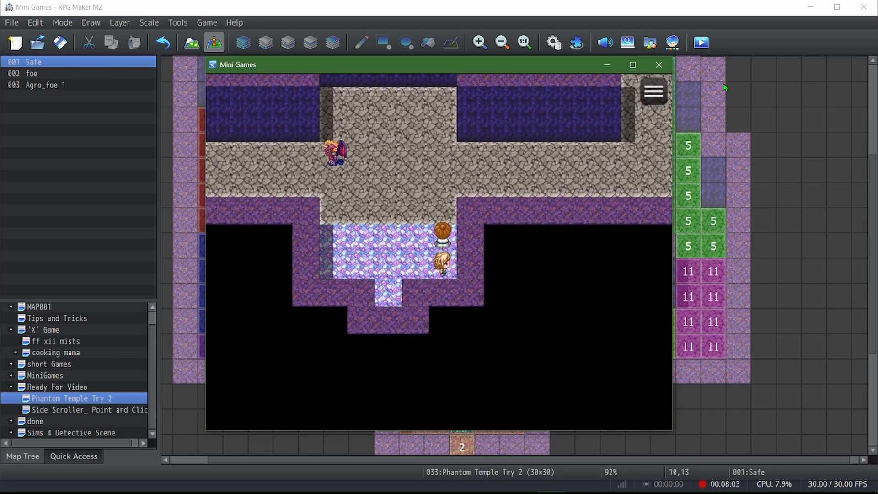
pyautogui.press('Up')
pyautogui.press('Up')
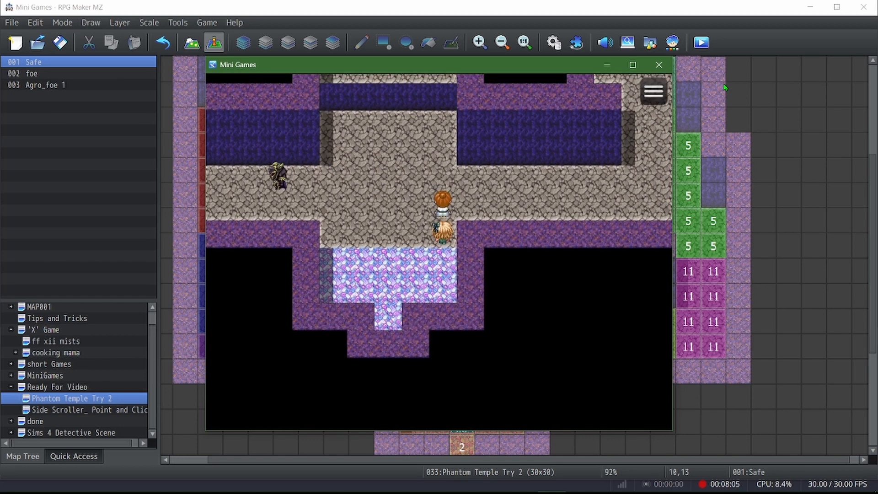
pyautogui.press('Down')
pyautogui.press('Down')
pyautogui.press('Down')
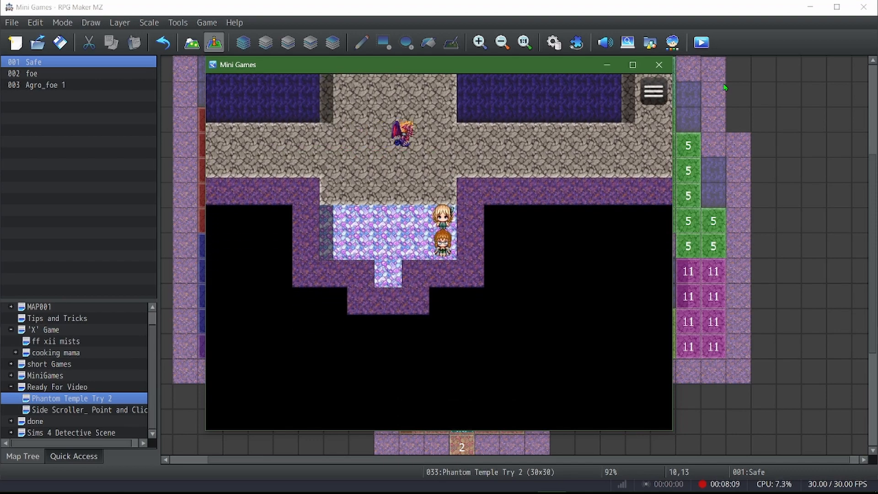
# Step: Move the playtest window aside to reveal part of the map and lead the party out into the east corridor
pyautogui.moveTo(420, 69); pyautogui.dragTo(627, 105)
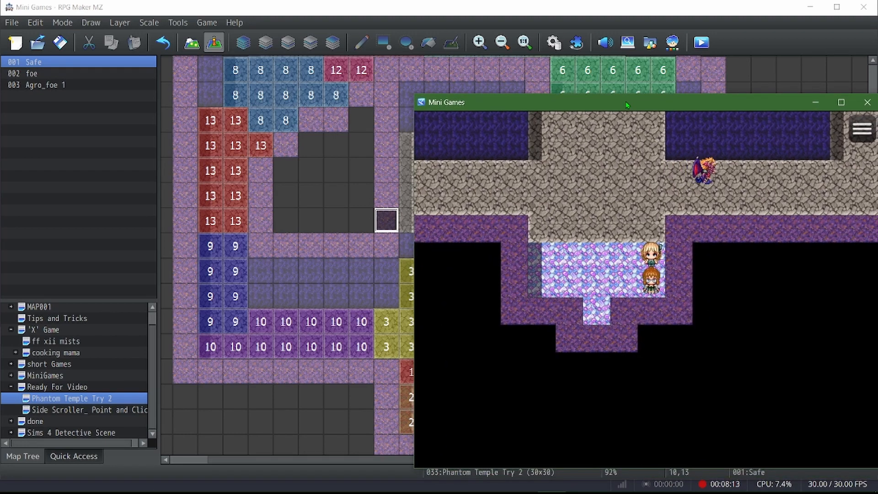
pyautogui.press('Up')
pyautogui.press('Up')
pyautogui.press('Up')
pyautogui.press('Left')
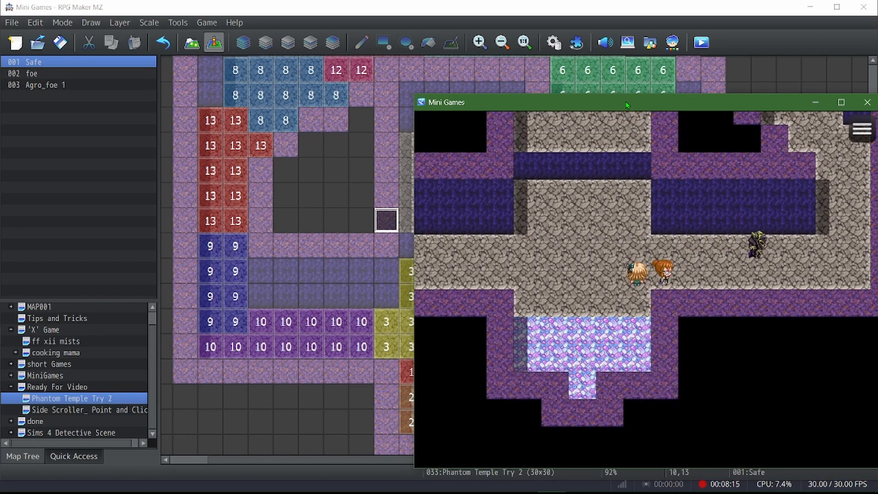
pyautogui.press('Right')
pyautogui.press('Up')
pyautogui.press('Right')
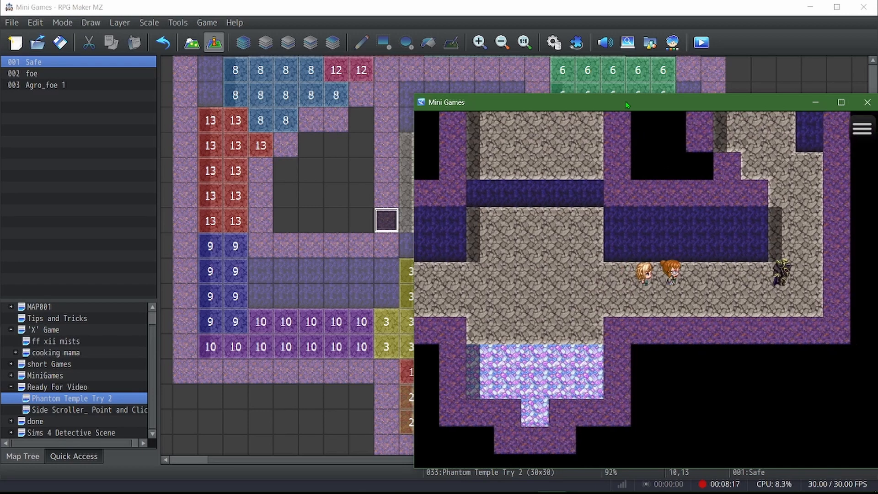
# Step: Walk the party back and forth across the boundary between regions 3 and 4 to test the foe's chase
pyautogui.press('Left')
pyautogui.press('Left')
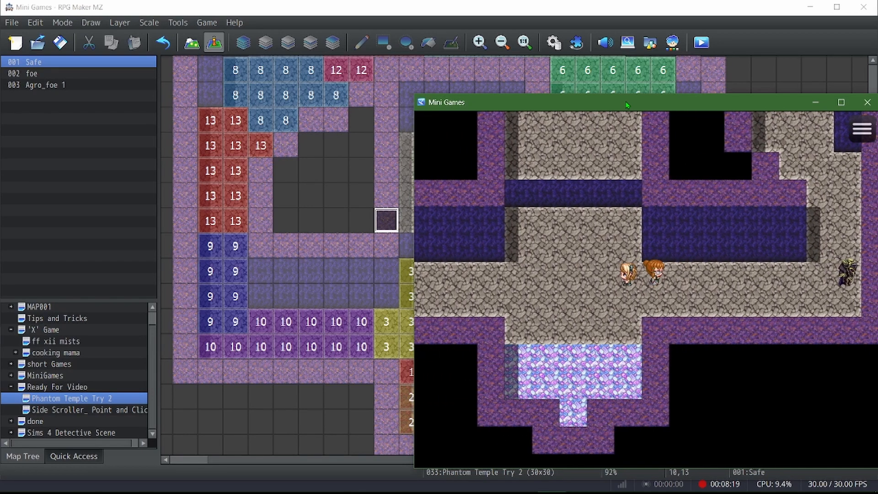
pyautogui.press('Right')
pyautogui.press('Right')
pyautogui.press('Right')
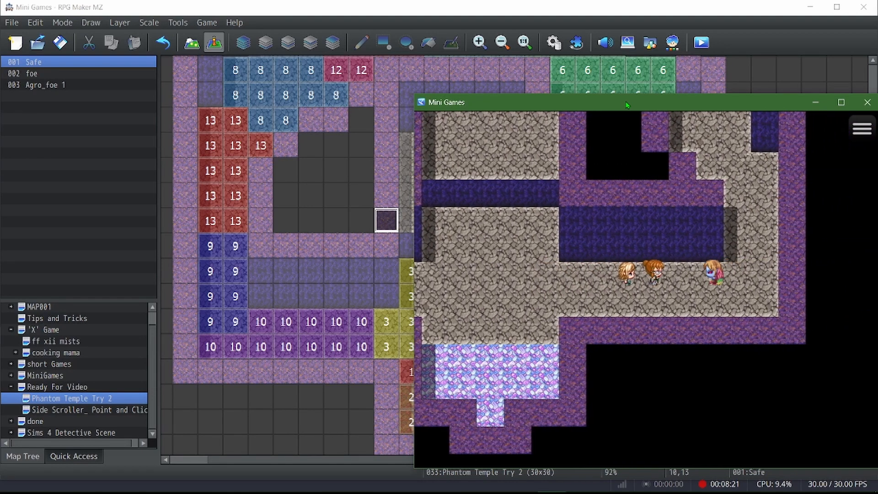
pyautogui.press('Left')
pyautogui.press('Left')
pyautogui.press('Left')
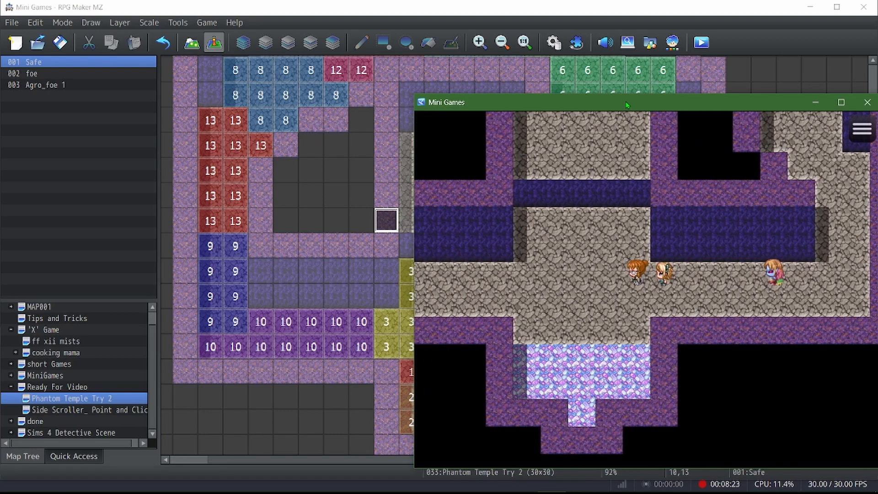
# Step: Bring the party back from the east corridor to the safe tiles and move within them near the foe
pyautogui.press('Left')
pyautogui.press('Down')
pyautogui.press('Down')
pyautogui.press('Down')
pyautogui.press('Down')
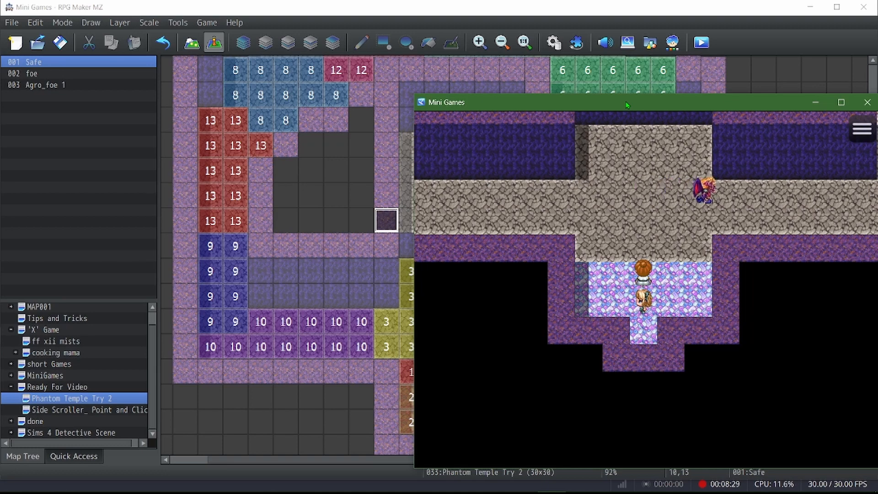
pyautogui.press('Up')
pyautogui.press('Up')
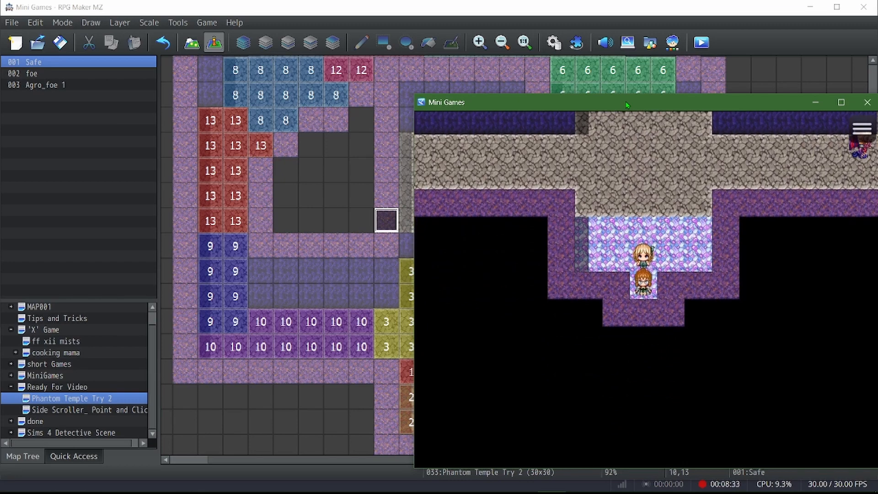
# Step: Lead the party out to the region 3 hall and circle there to test how the foe reacts
pyautogui.press('Up')
pyautogui.press('Up')
pyautogui.press('Up')
pyautogui.press('Up')
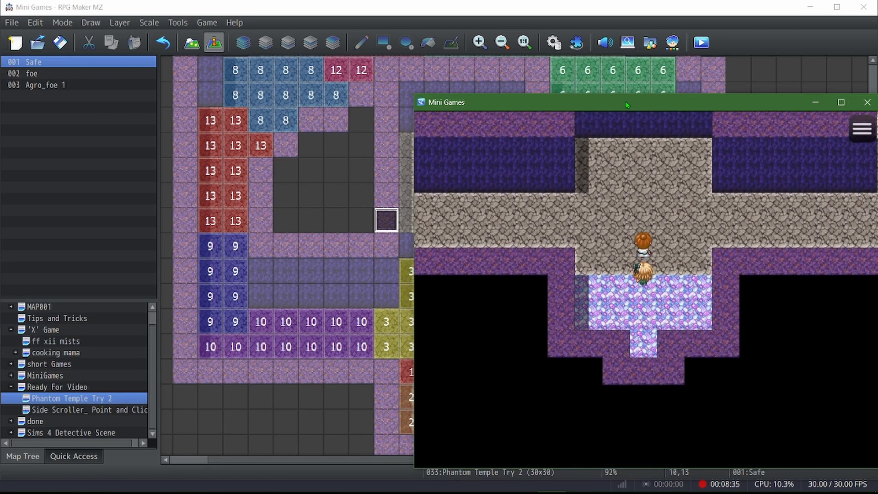
pyautogui.press('Left')
pyautogui.press('Left')
pyautogui.press('Up')
pyautogui.press('Right')
pyautogui.press('Down')
pyautogui.press('Left')
pyautogui.press('Up')
pyautogui.press('Right')
pyautogui.press('Down')
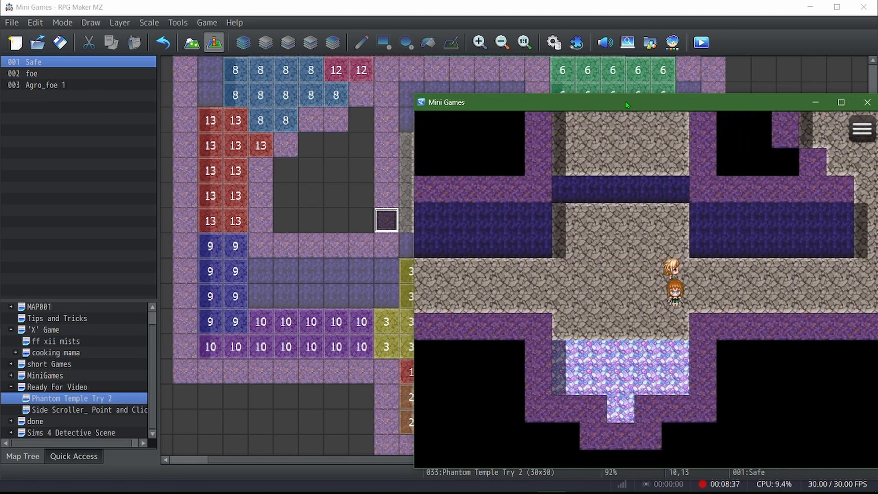
# Step: Return the party to the safe tiles, move around on them, and close the playtest
pyautogui.press('Left')
pyautogui.press('Right')
pyautogui.press('Right')
pyautogui.press('Down')
pyautogui.press('Down')
pyautogui.press('Down')
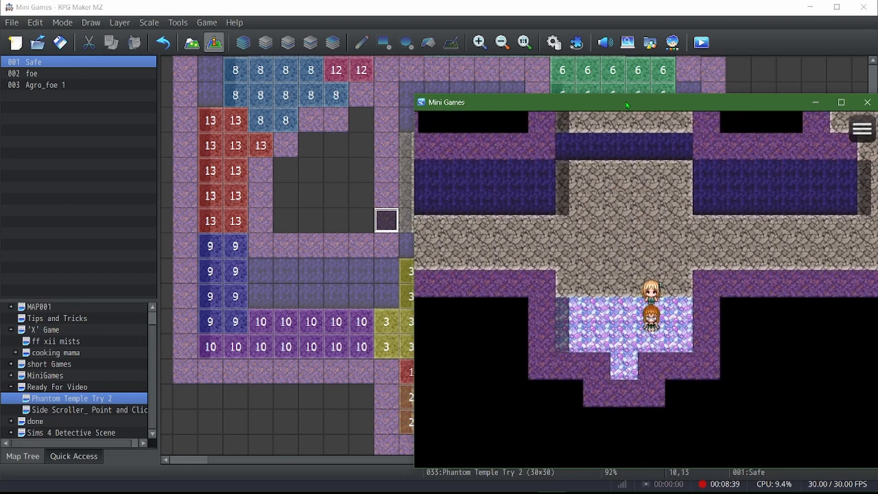
pyautogui.press('Left')
pyautogui.press('Left')
pyautogui.press('Right')
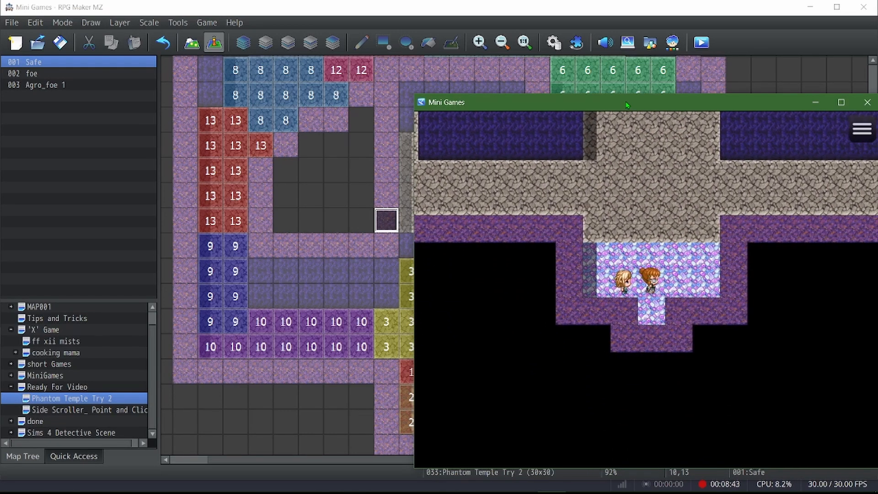
pyautogui.click(867, 102)
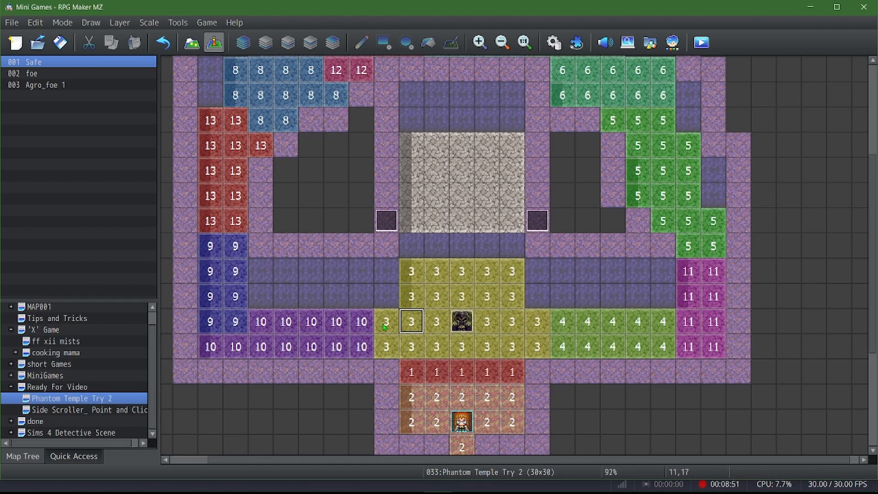
# Step: Select the foe event at 13,17 and review the map's region layout from the start area to the northern safe area
pyautogui.click(481, 324)
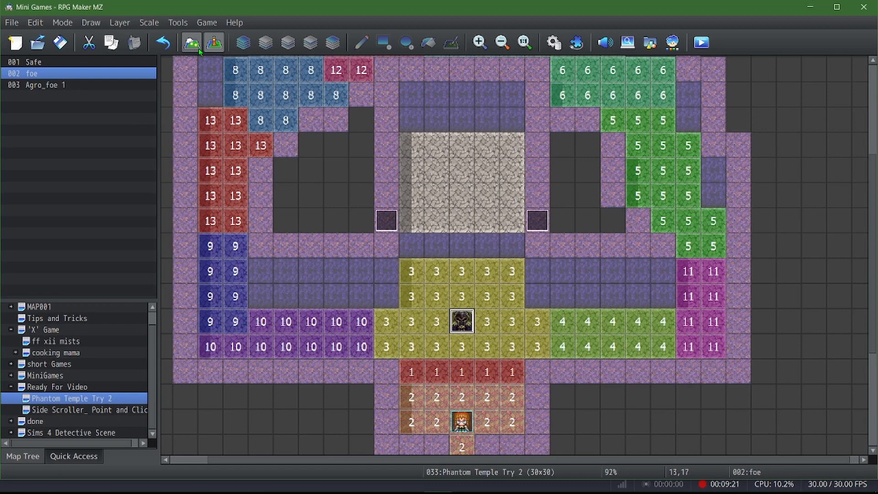
pyautogui.scroll(-1, 469, 298)
pyautogui.scroll(-1, 468, 298)
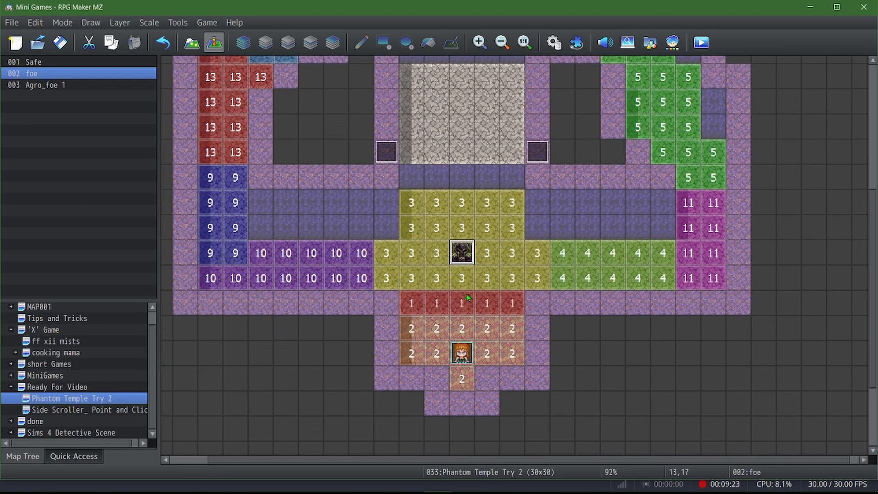
pyautogui.scroll(1, 465, 298)
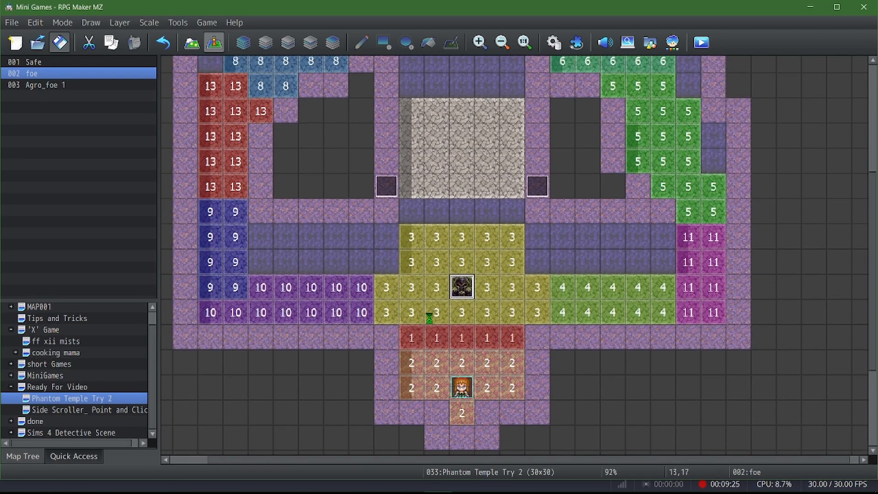
pyautogui.scroll(6, 429, 318)
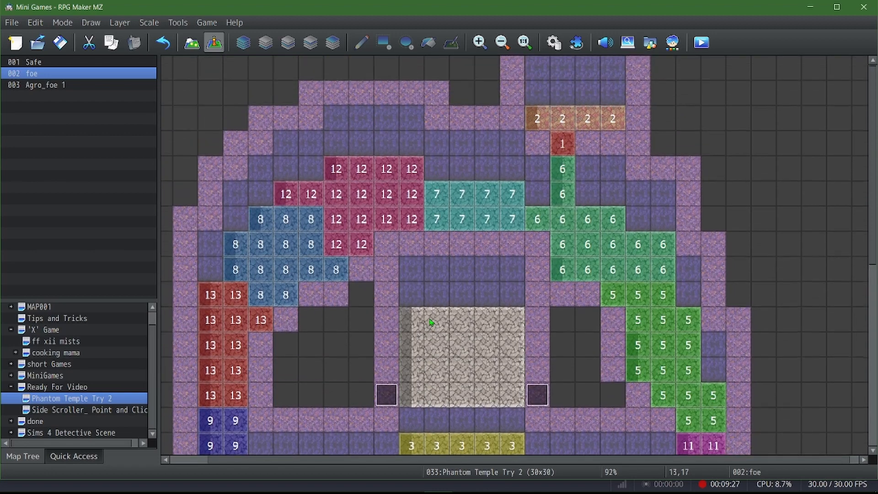
# Step: Playtest a new game in full screen, leading the party around to the northern corridor, and close the playtest
pyautogui.scroll(-5, 429, 323)
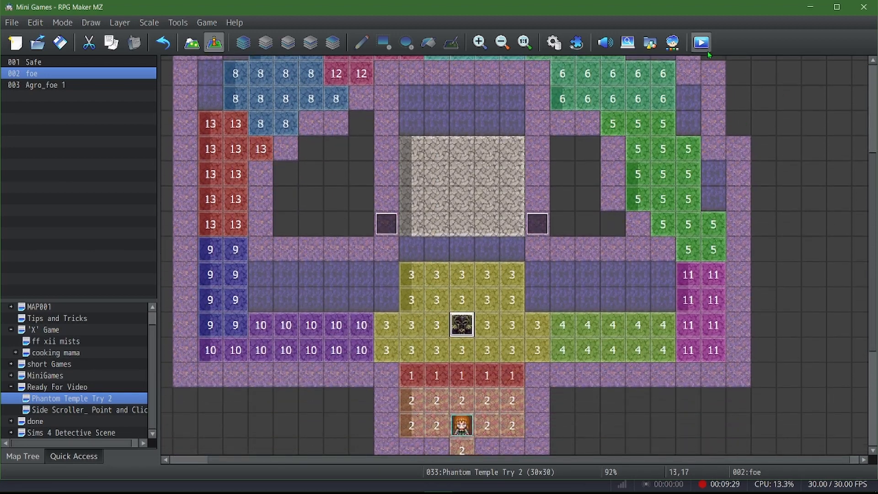
pyautogui.click(707, 49)
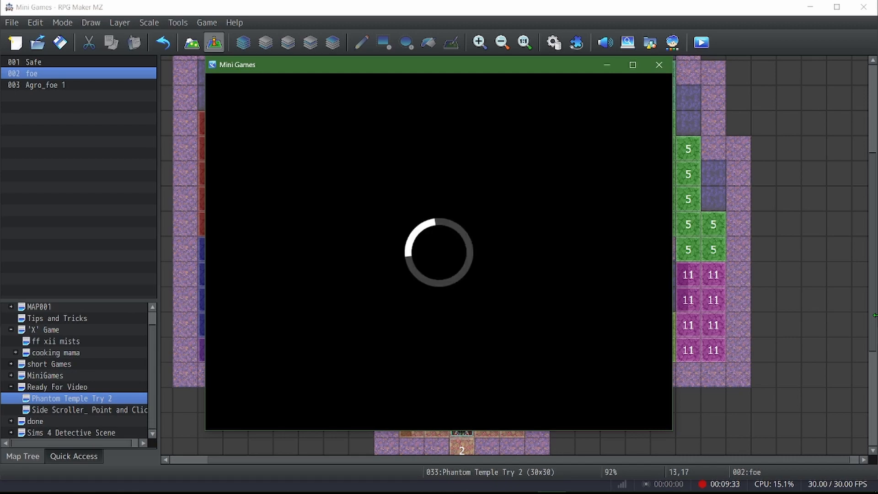
pyautogui.press('F4')
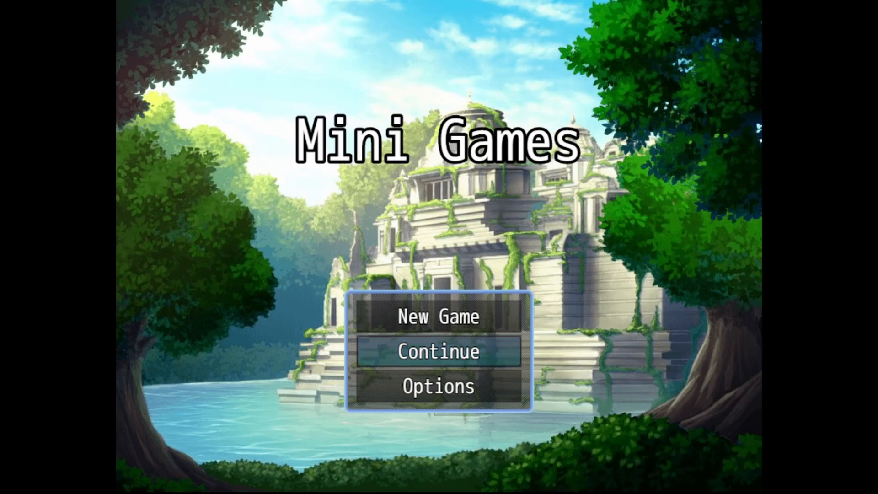
pyautogui.press('Up')
pyautogui.press('Return')
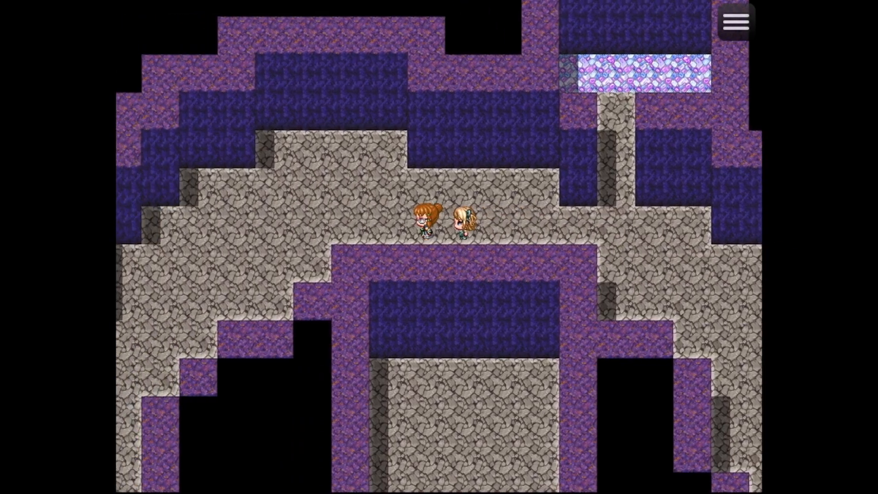
pyautogui.press('F4')
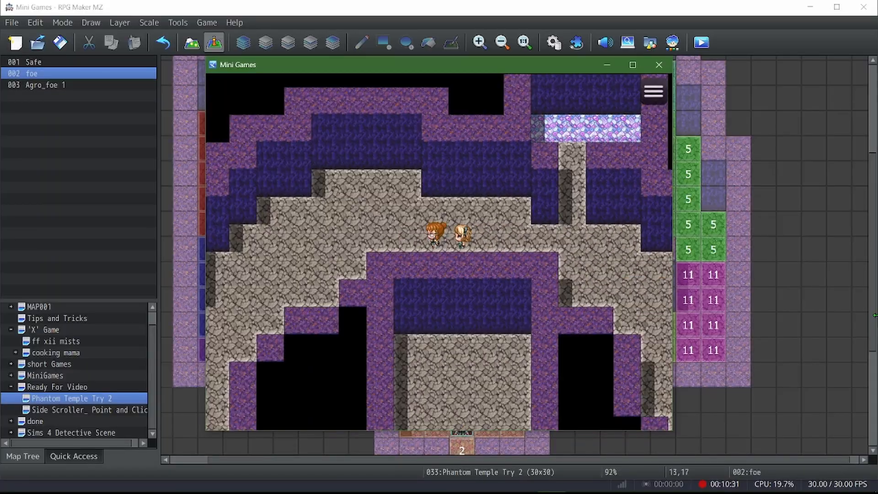
pyautogui.click(659, 65)
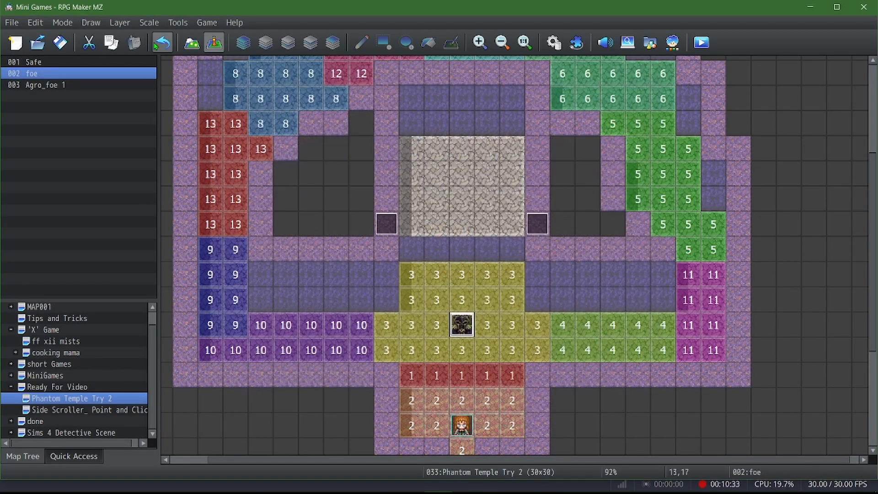
# Step: On page 2 of the foe event, set the autonomous movement speed to 6: x4 Faster and the frequency to 5: Highest
pyautogui.doubleClick(462, 324)
pyautogui.click(173, 88)
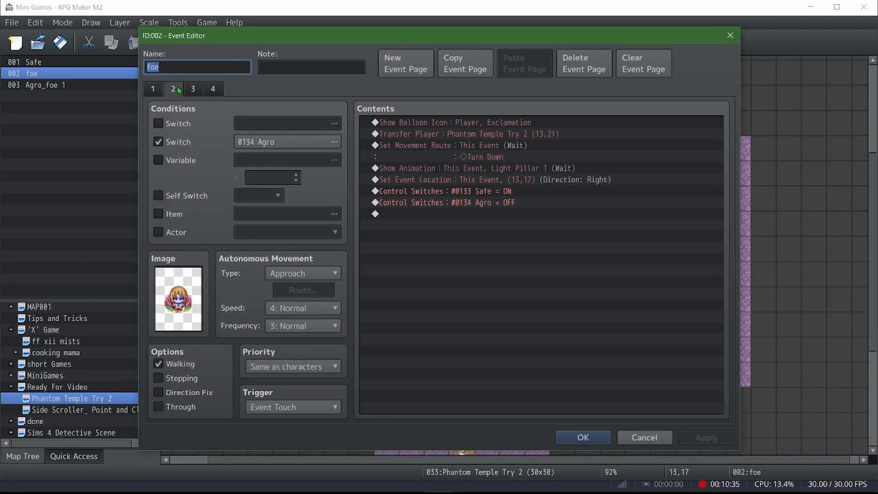
pyautogui.scroll(-2, 302, 325)
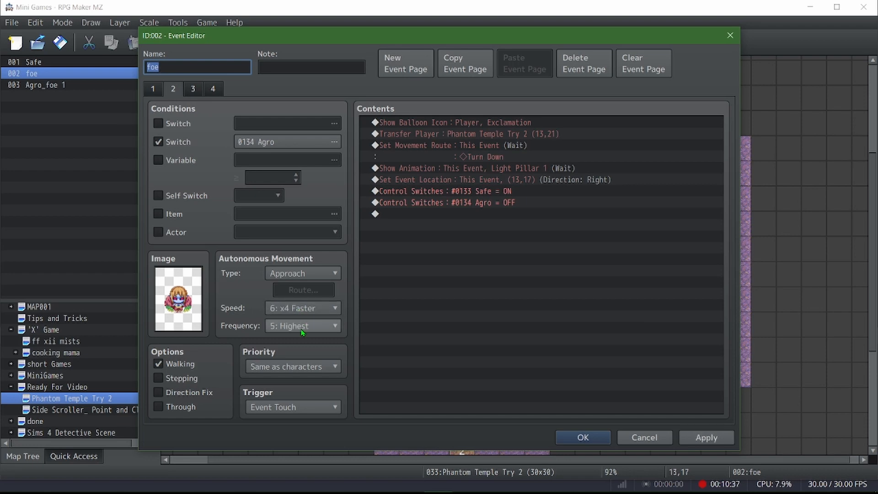
pyautogui.click(577, 438)
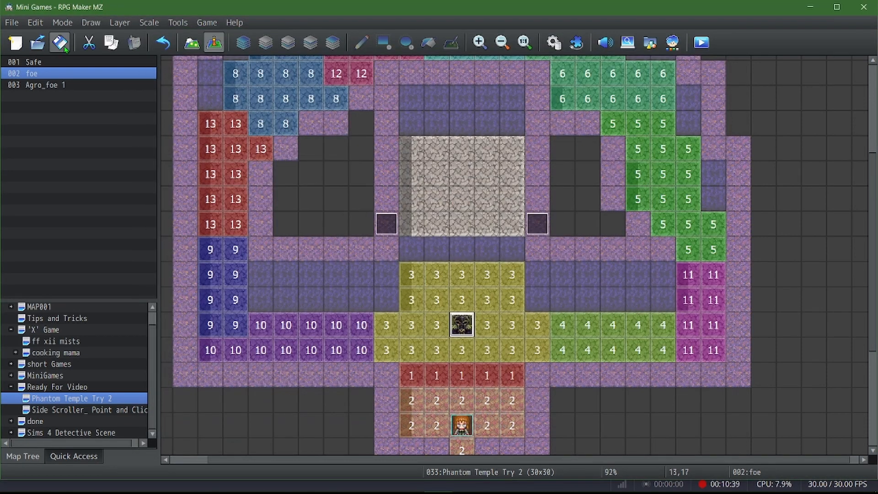
# Step: Playtest a new game by moving the player up toward the foe to check its new speed, and close the playtest
pyautogui.click(702, 42)
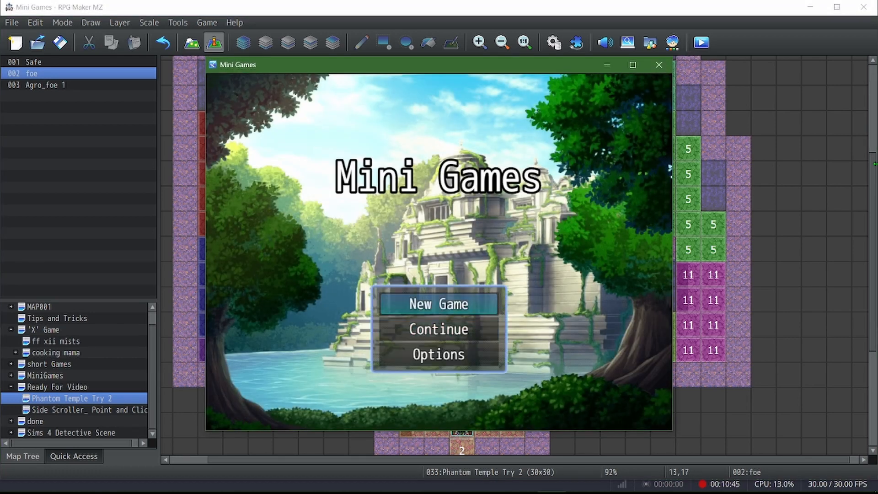
pyautogui.press('Return')
pyautogui.press('Up')
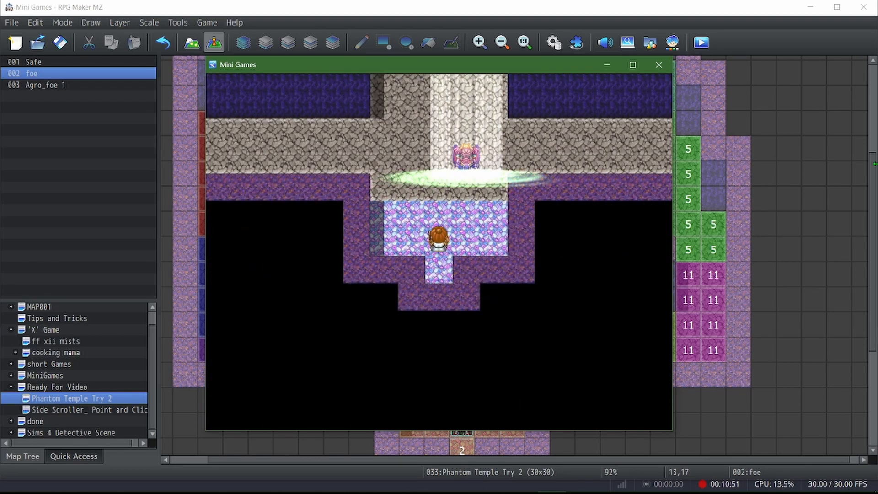
pyautogui.click(658, 65)
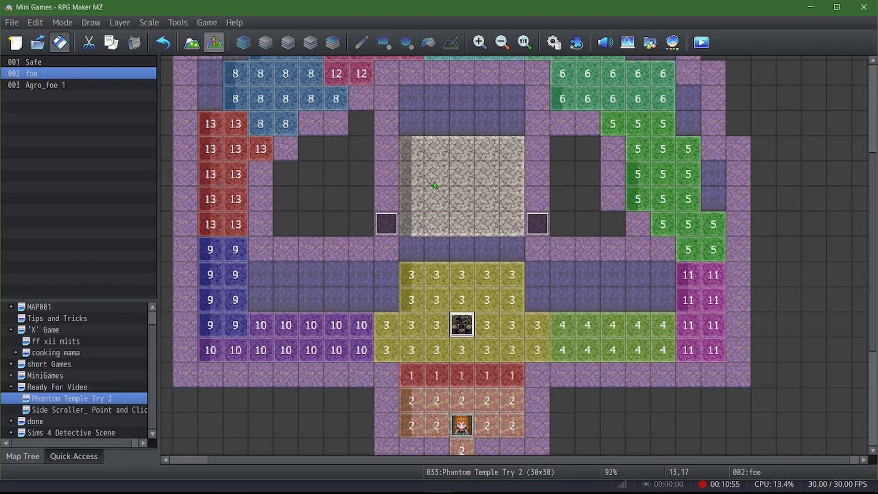